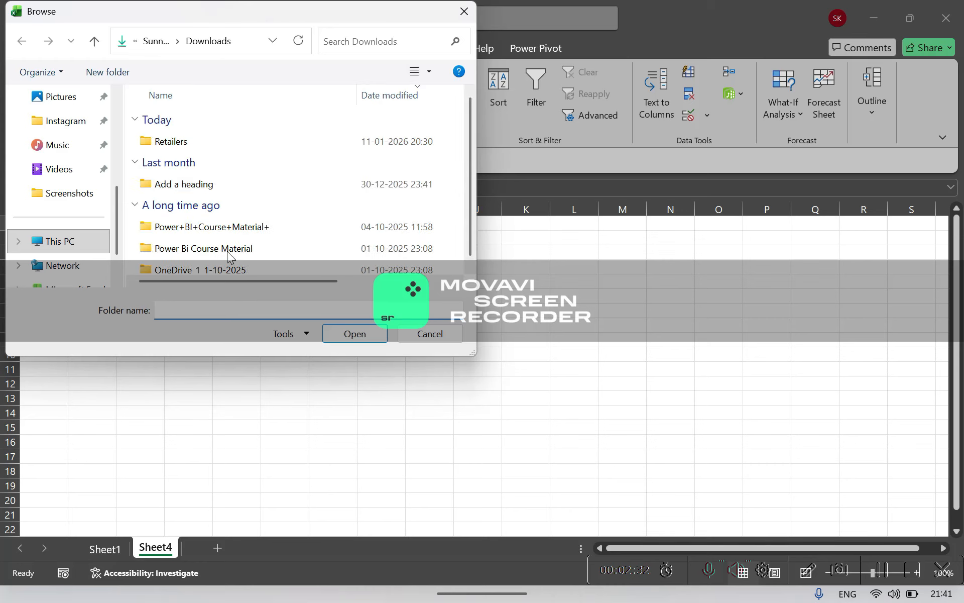
# Choose the Retailers folder in Downloads as the data source and combine and transform its files.
pyautogui.click(173, 147)
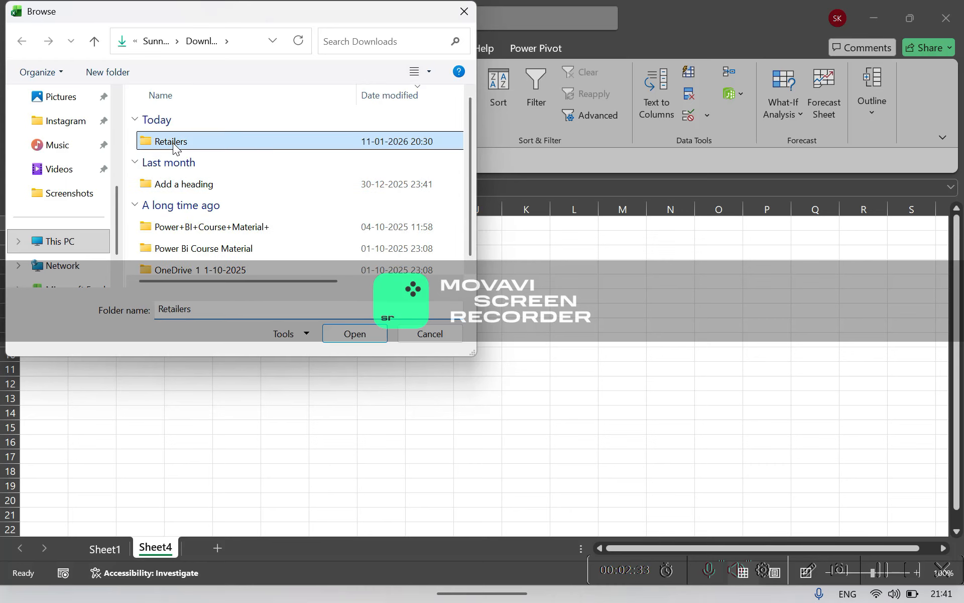
pyautogui.click(350, 334)
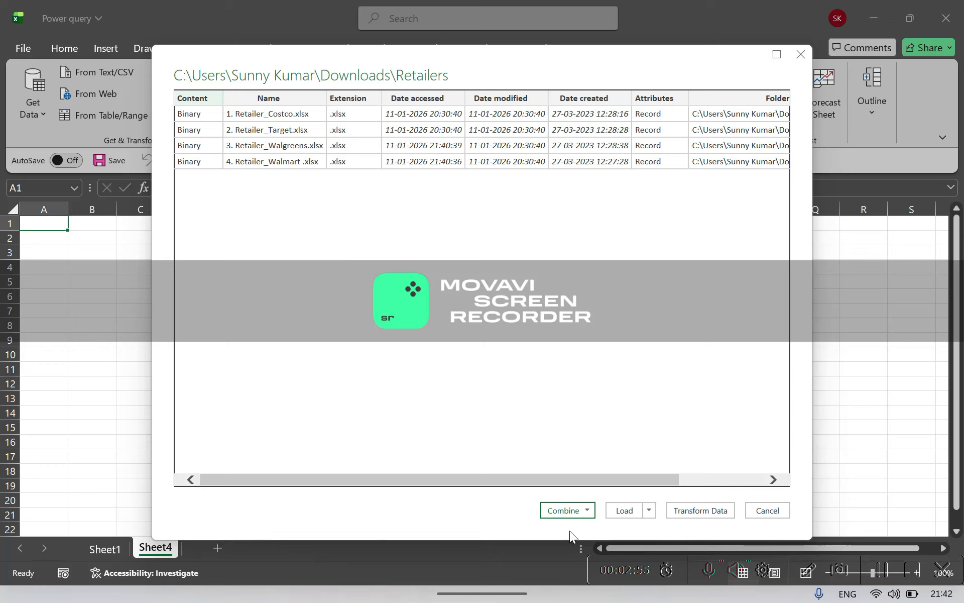
pyautogui.click(587, 510)
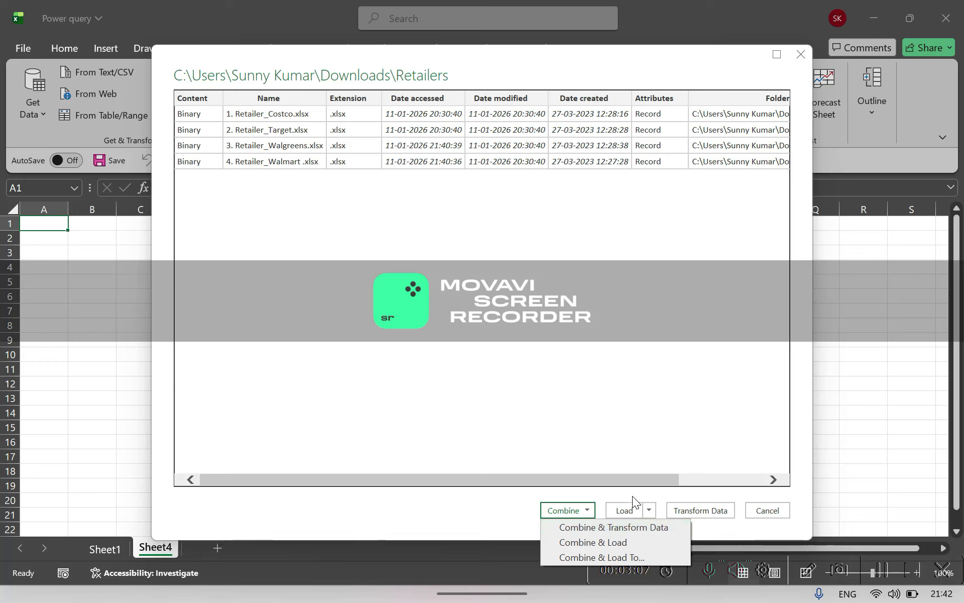
pyautogui.click(622, 524)
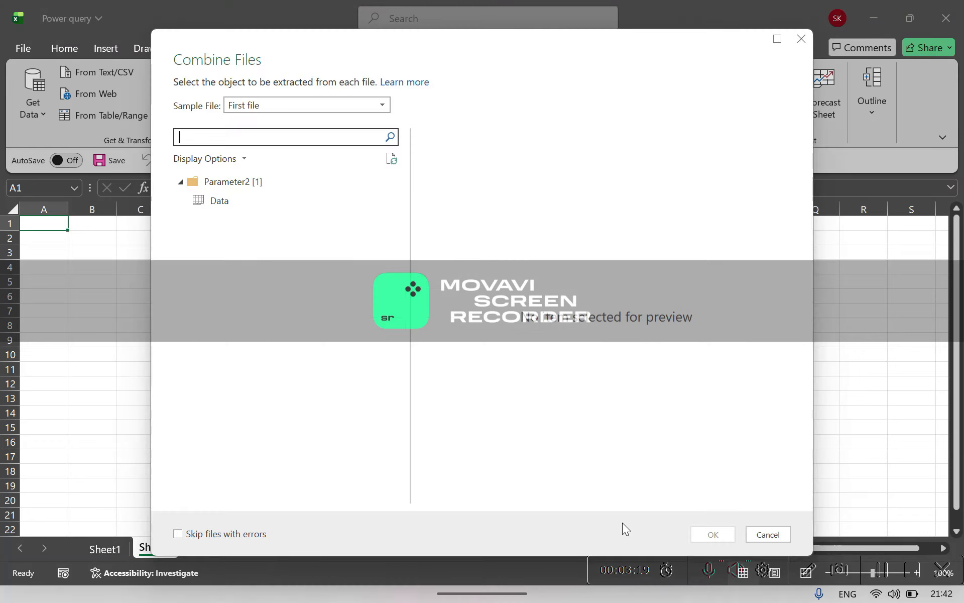
# Look through the preview of the Data table in the first sample file and combine the files using that table.
pyautogui.click(217, 201)
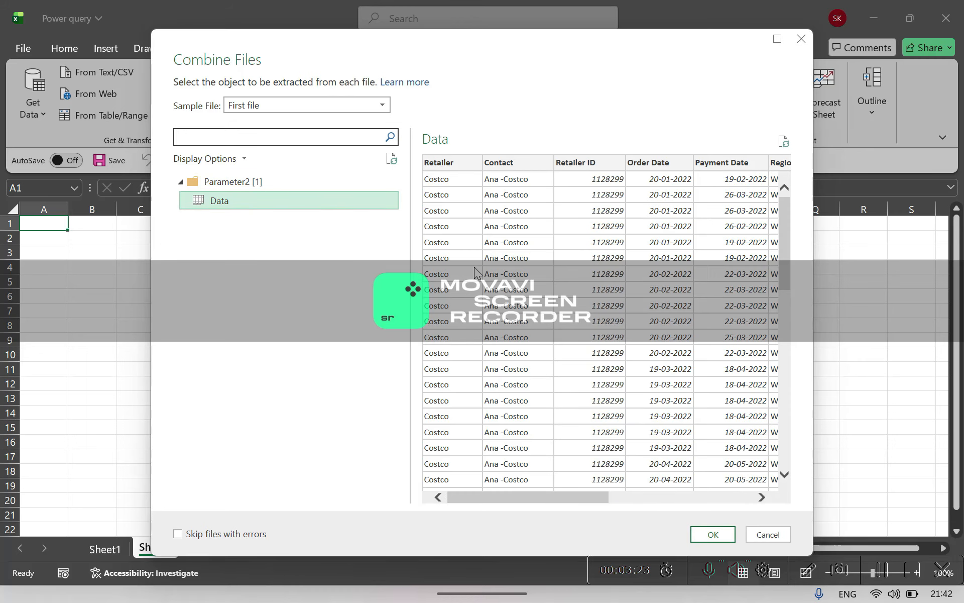
pyautogui.scroll(-2, 476, 274)
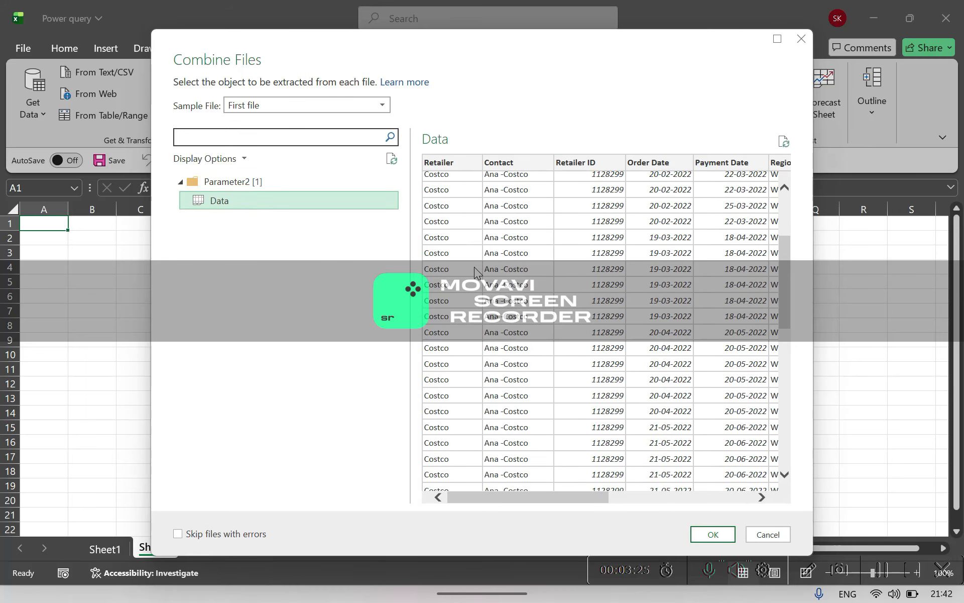
pyautogui.click(761, 497)
pyautogui.click(761, 497)
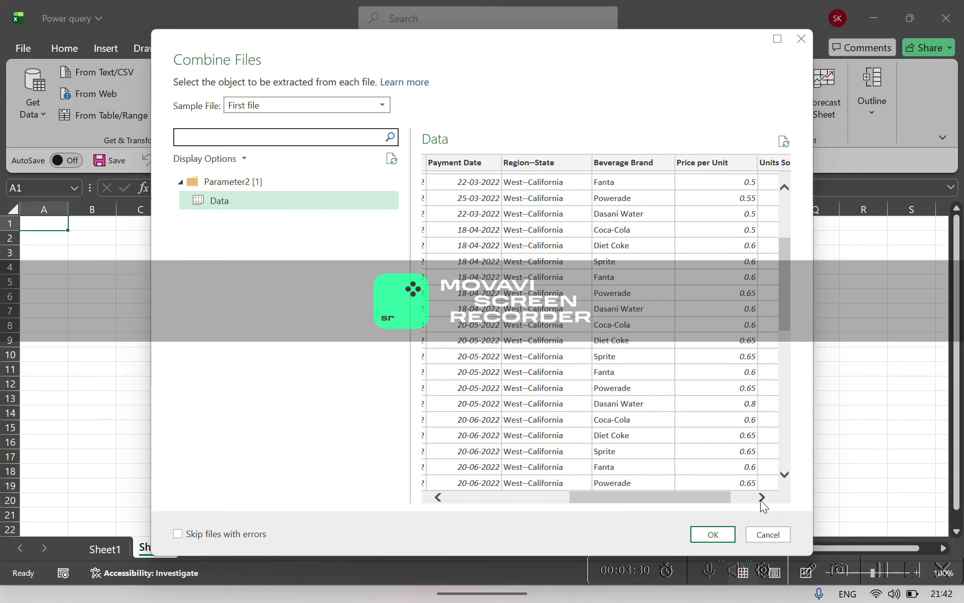
pyautogui.scroll(-10, 691, 394)
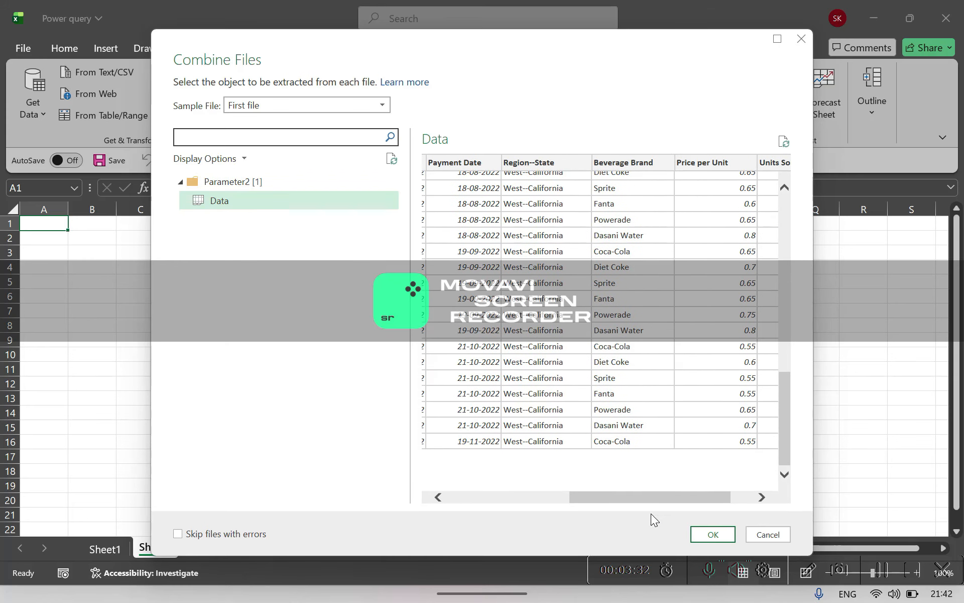
pyautogui.hscroll(1, 646, 498)
pyautogui.hscroll(-6, 647, 498)
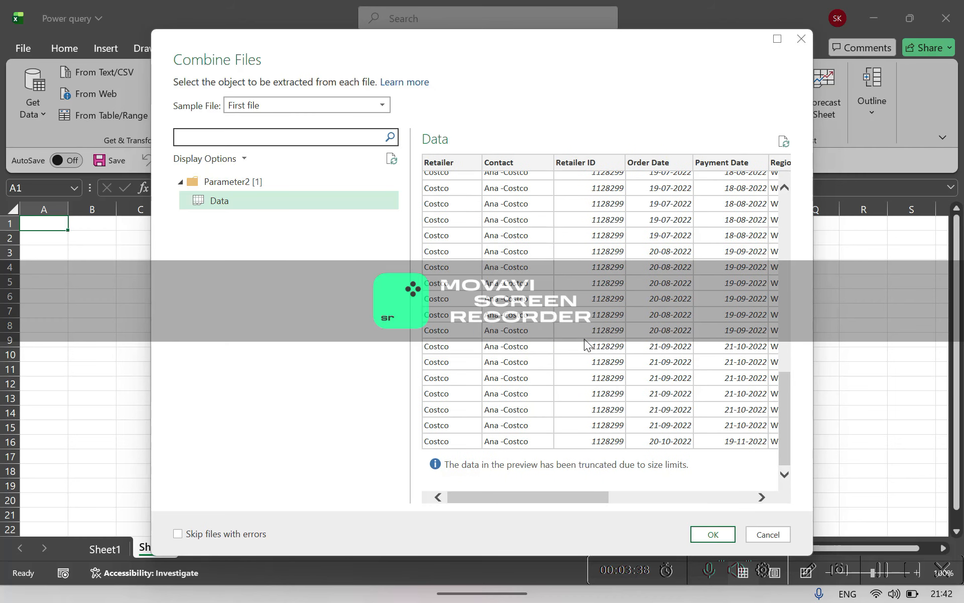
pyautogui.click(704, 536)
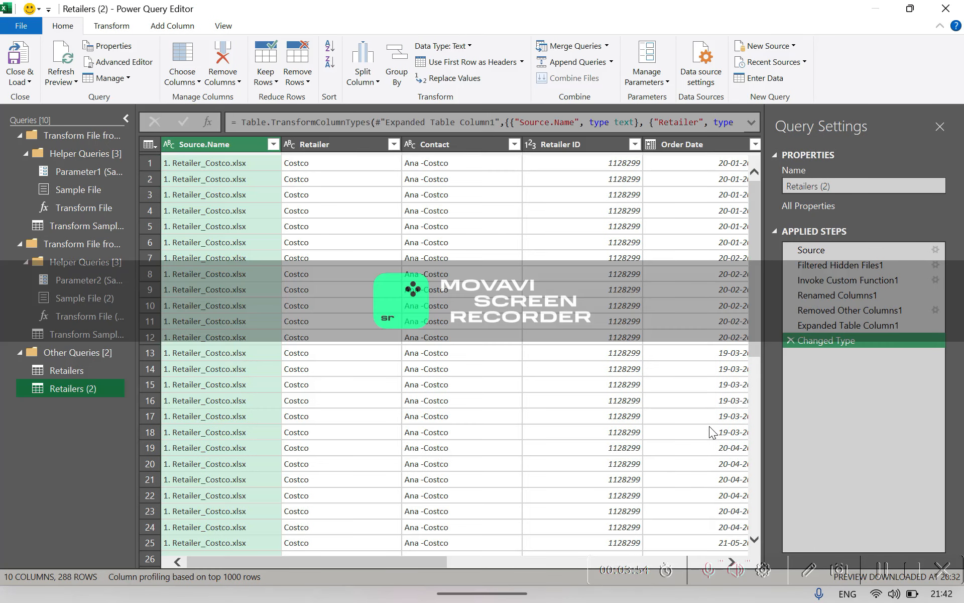
# Apply the Source.Name filter with all retailer files kept, and remove the Source.Name column.
pyautogui.click(273, 144)
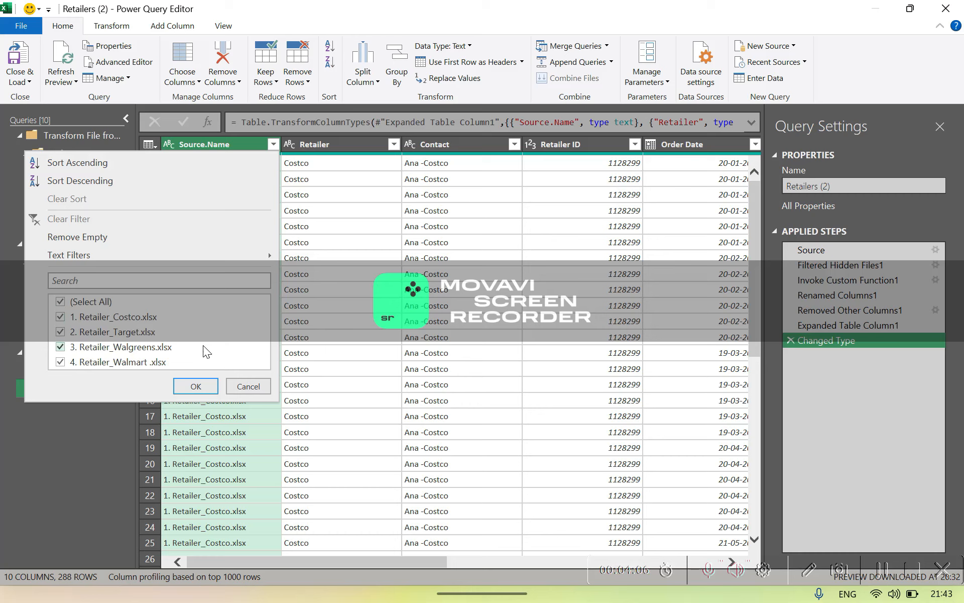
pyautogui.click(201, 393)
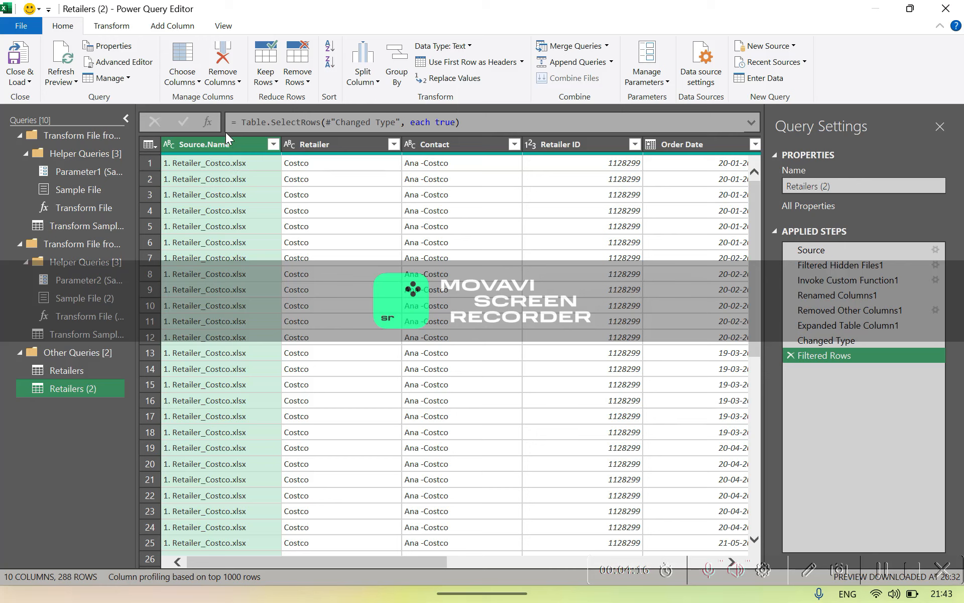
pyautogui.click(236, 82)
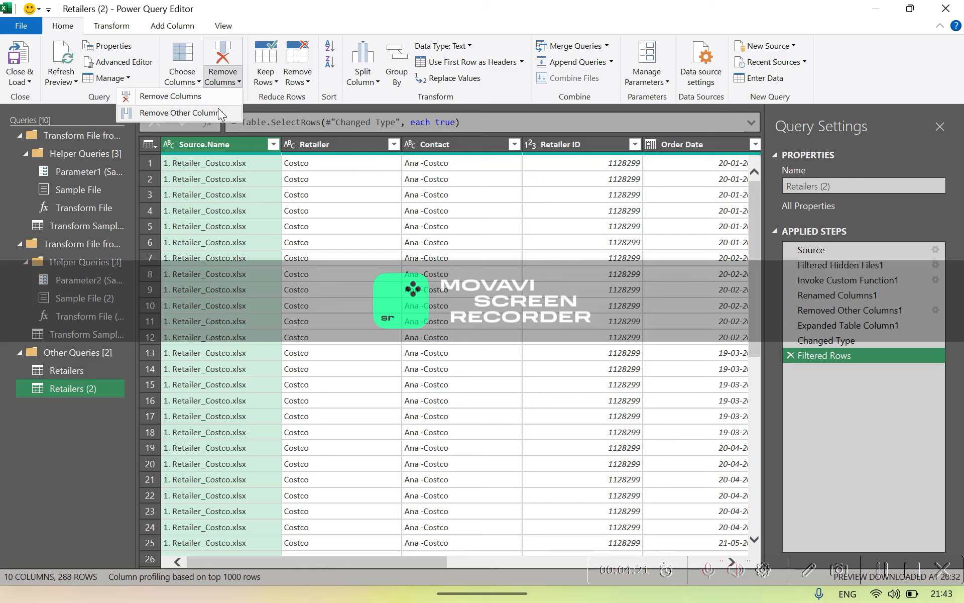
pyautogui.click(195, 97)
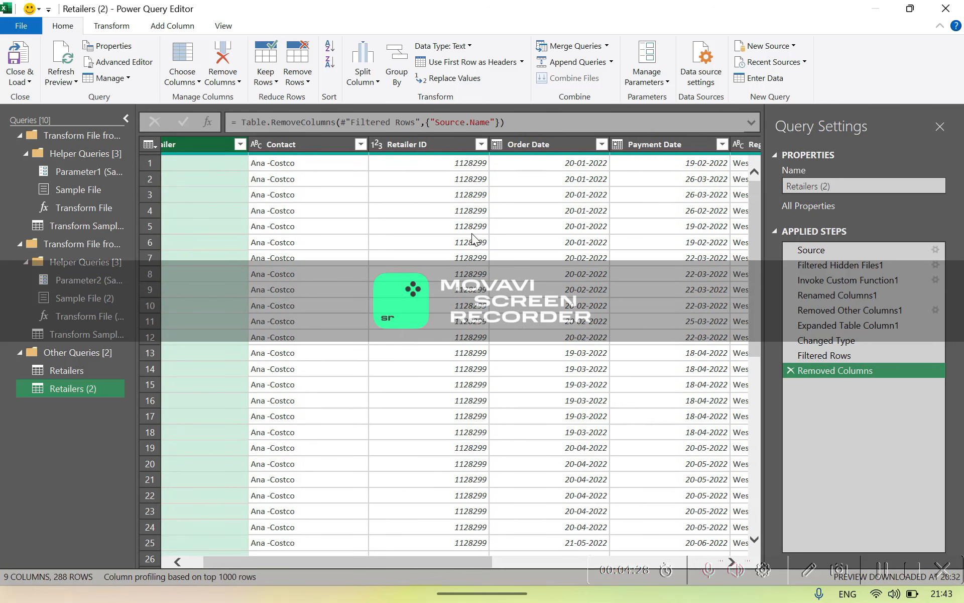
# Add a column that subtracts Order Date from Payment Date in days.
pyautogui.hscroll(5, 471, 233)
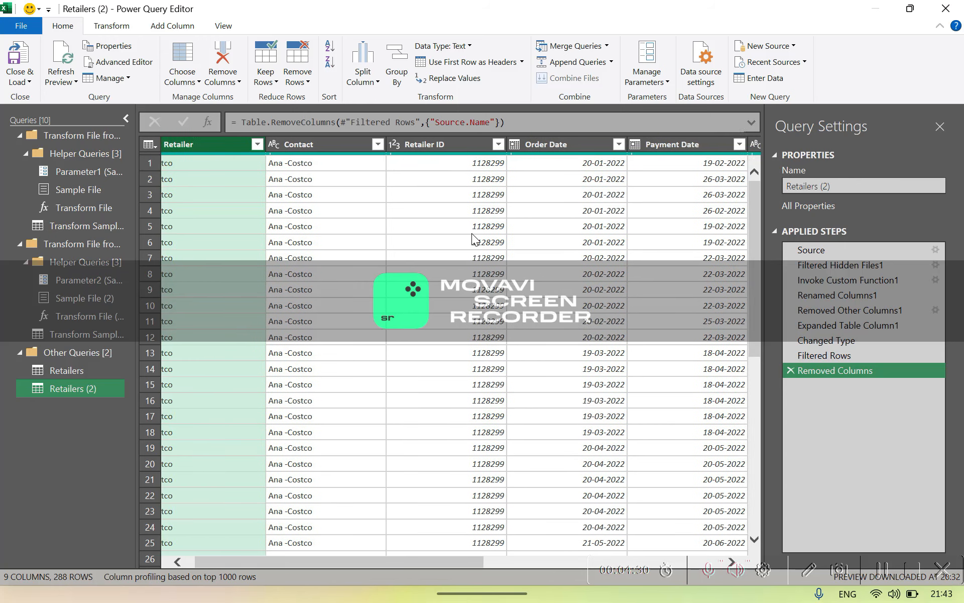
pyautogui.hscroll(10, 471, 233)
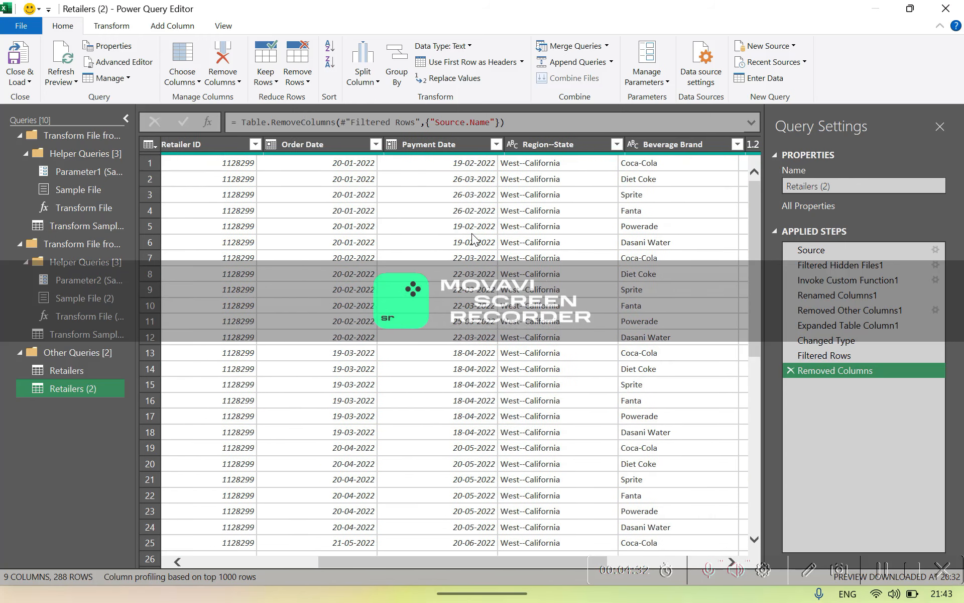
pyautogui.hscroll(3, 472, 233)
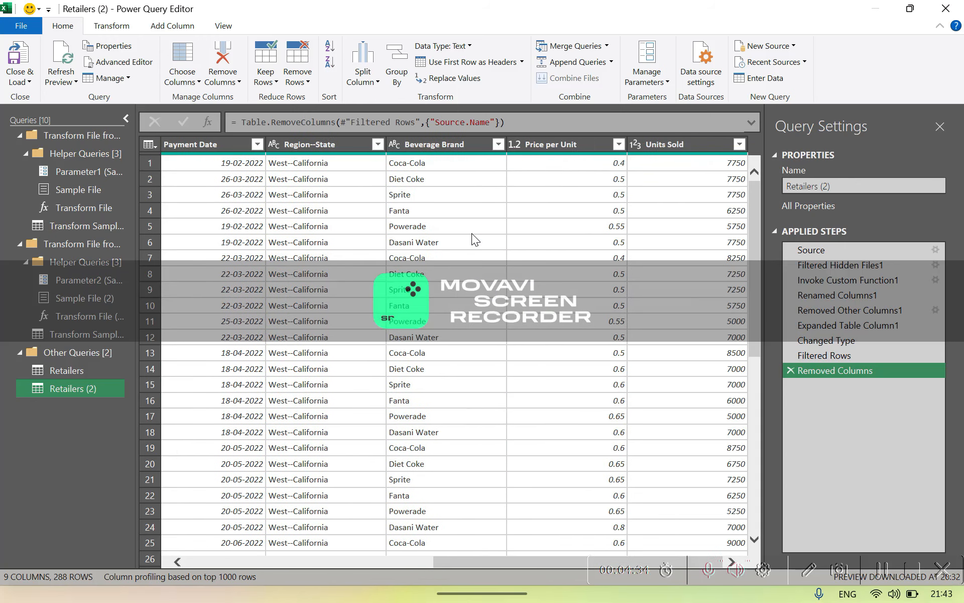
pyautogui.hscroll(-10, 471, 233)
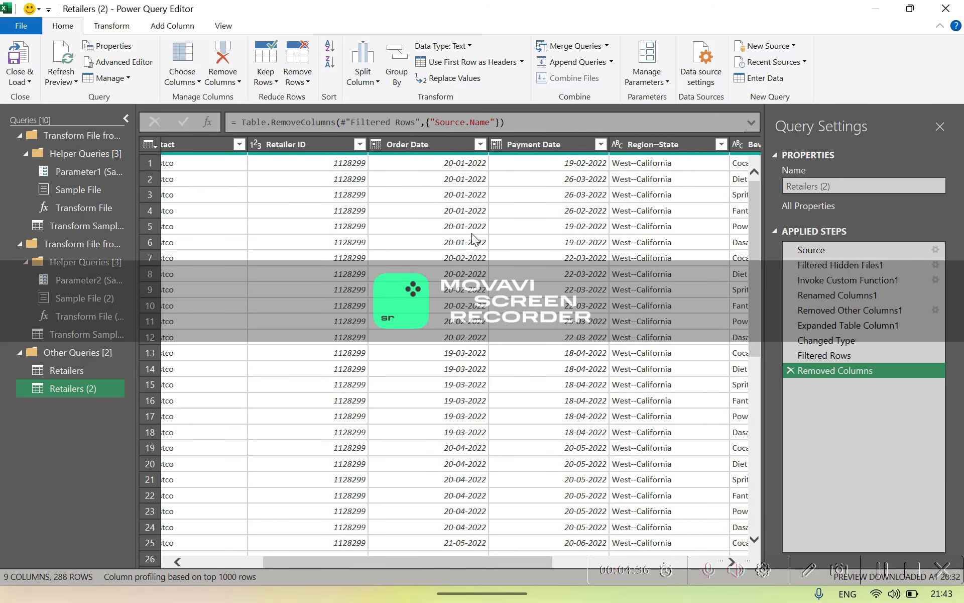
pyautogui.hscroll(-3, 472, 233)
pyautogui.hscroll(4, 472, 233)
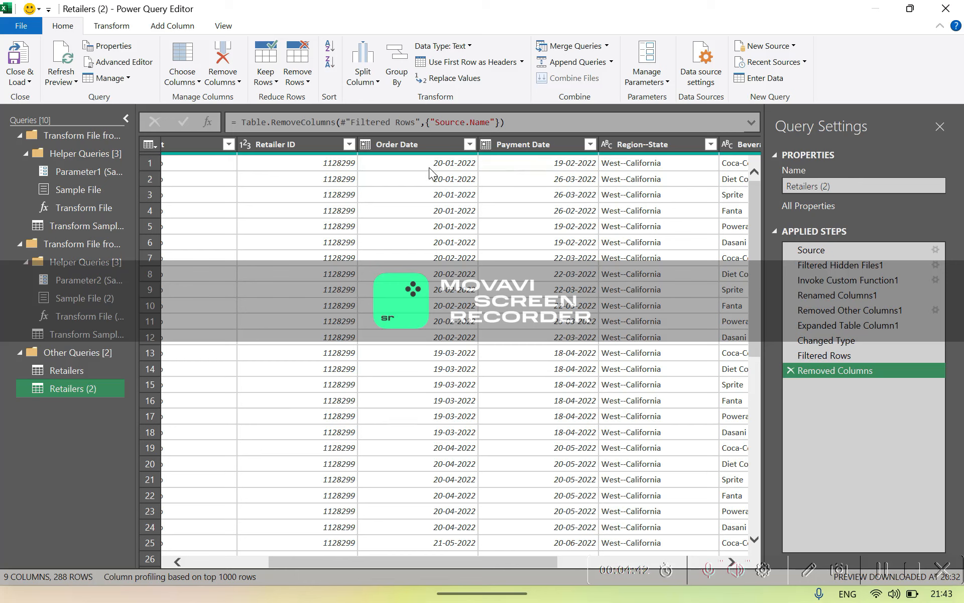
pyautogui.click(529, 146)
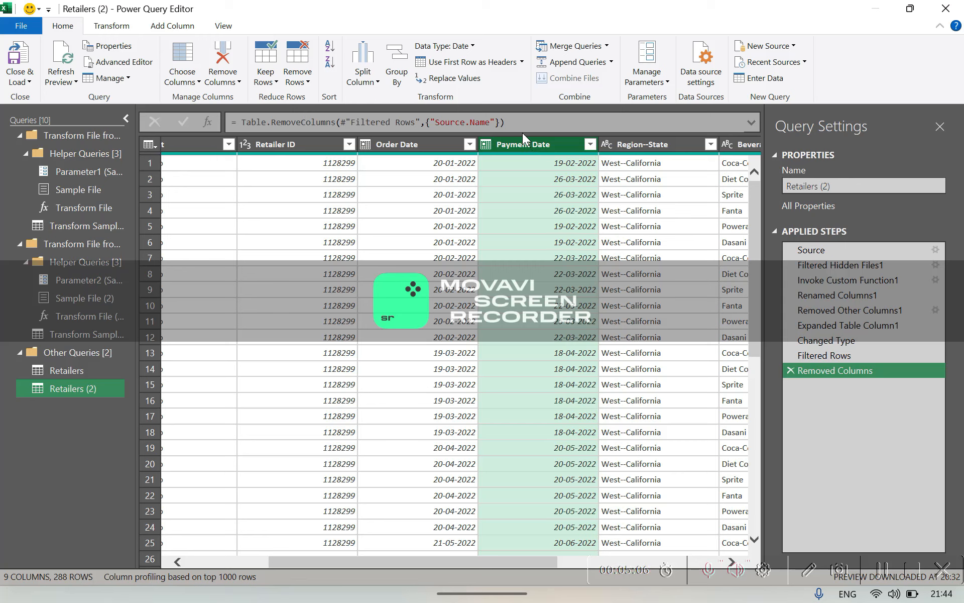
pyautogui.keyDown('ctrl'); pyautogui.click(423, 146); pyautogui.keyUp('ctrl')
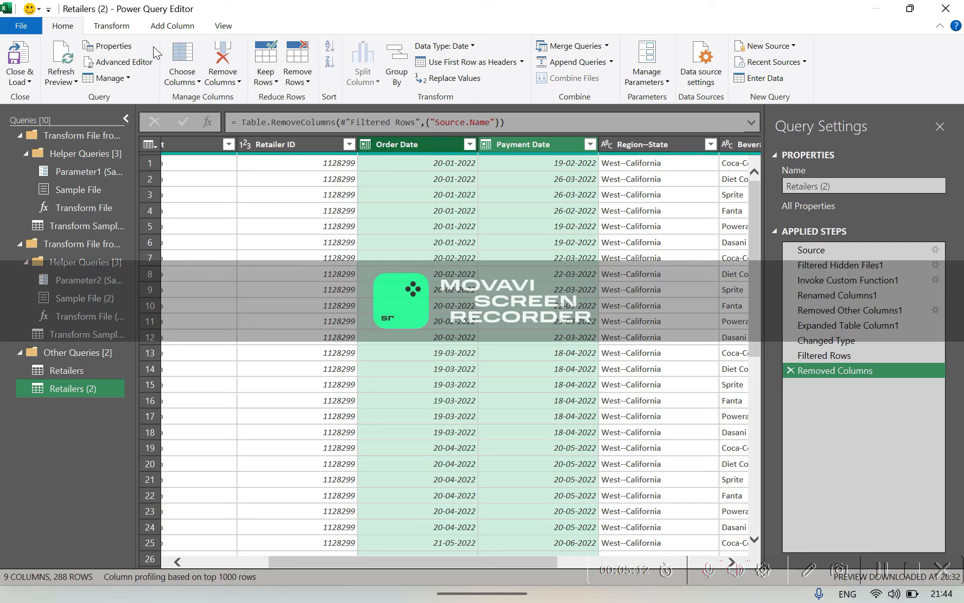
pyautogui.click(116, 27)
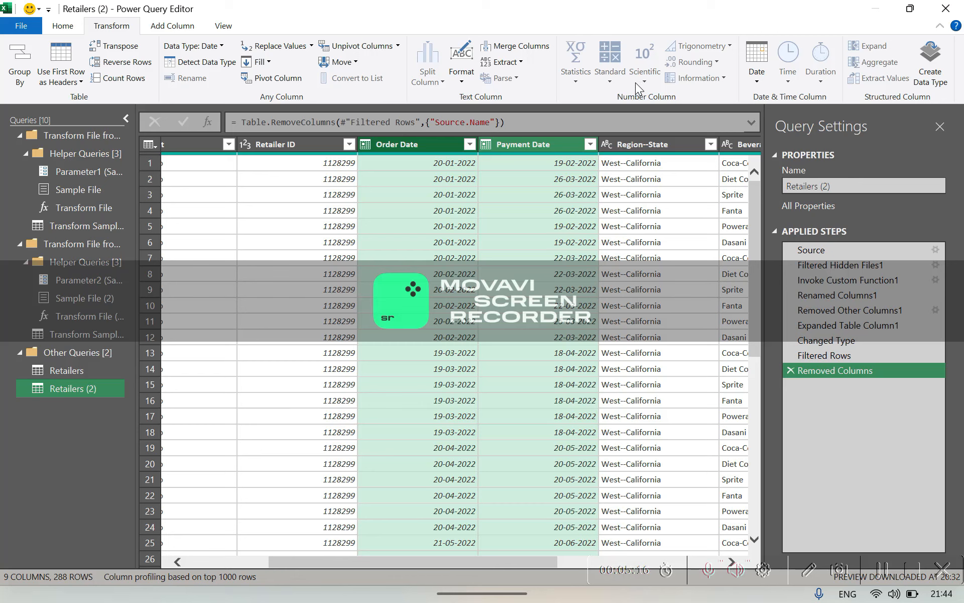
pyautogui.click(760, 75)
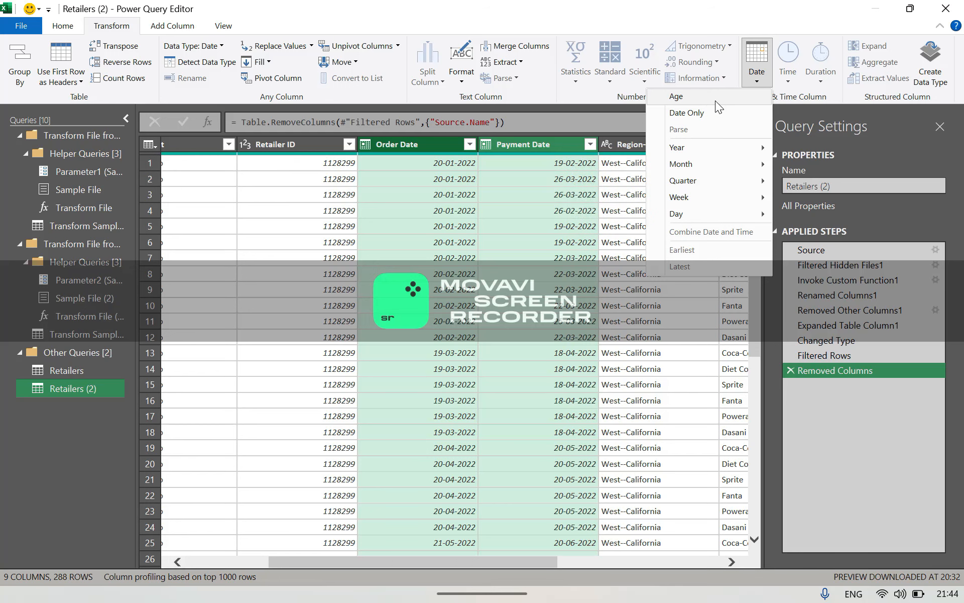
pyautogui.click(757, 80)
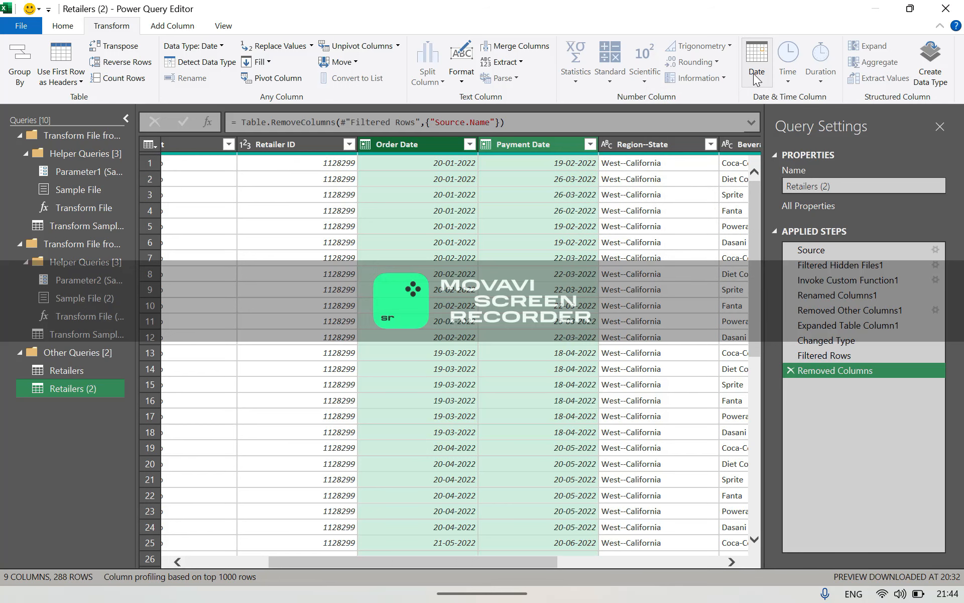
pyautogui.click(165, 26)
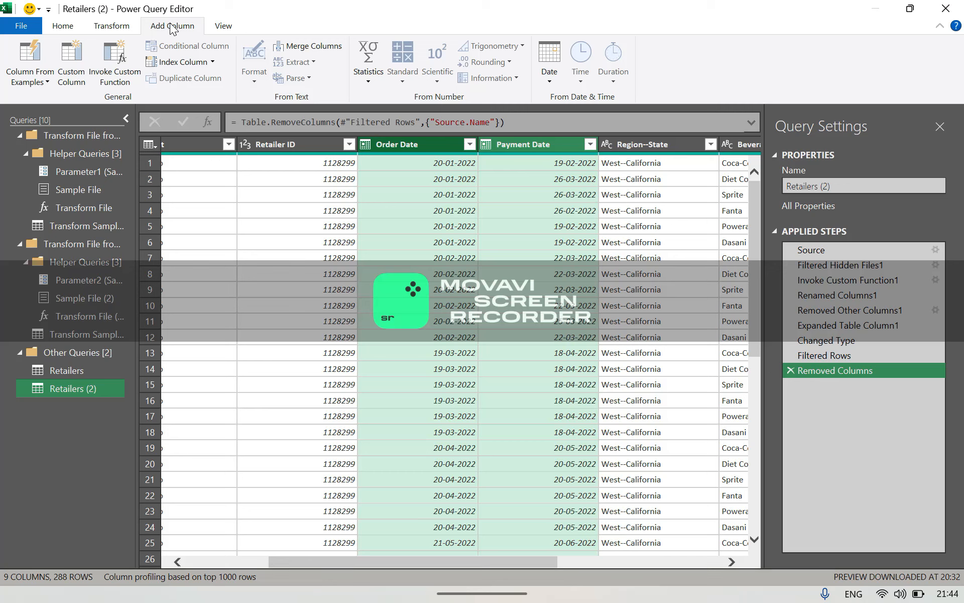
pyautogui.click(552, 79)
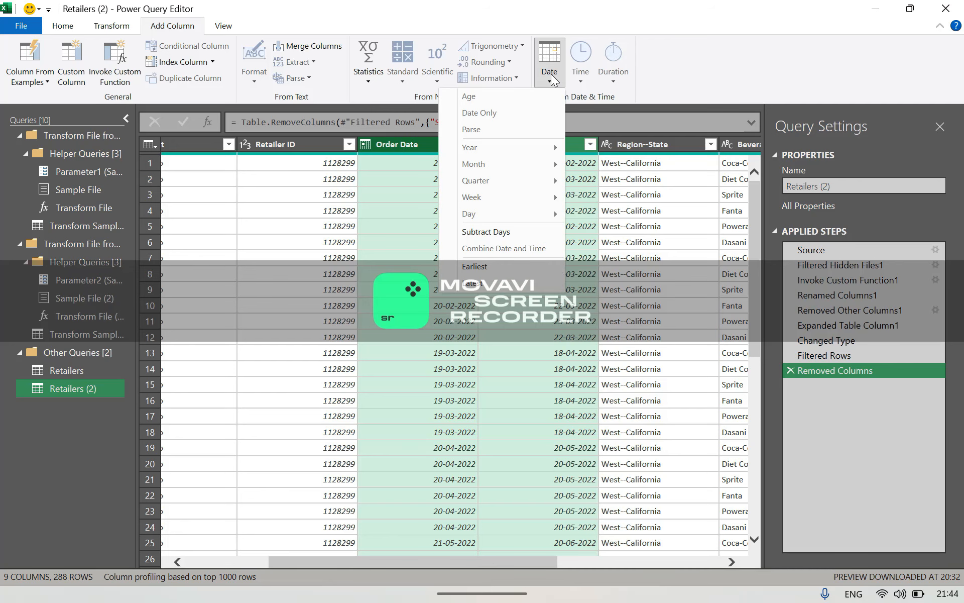
pyautogui.click(486, 232)
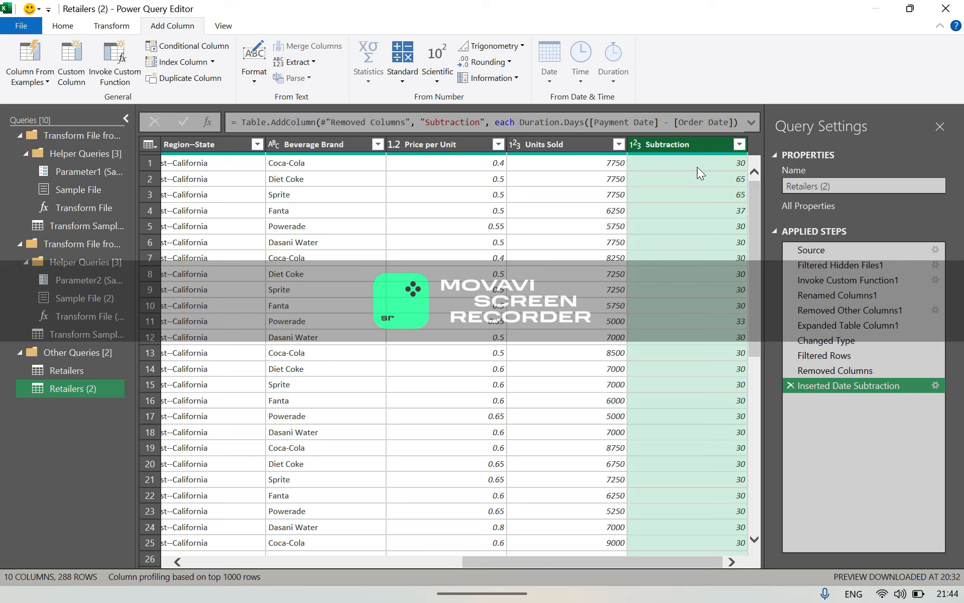
# Rename the Subtraction column as "Days required for payment" and look through its values.
pyautogui.doubleClick(664, 146)
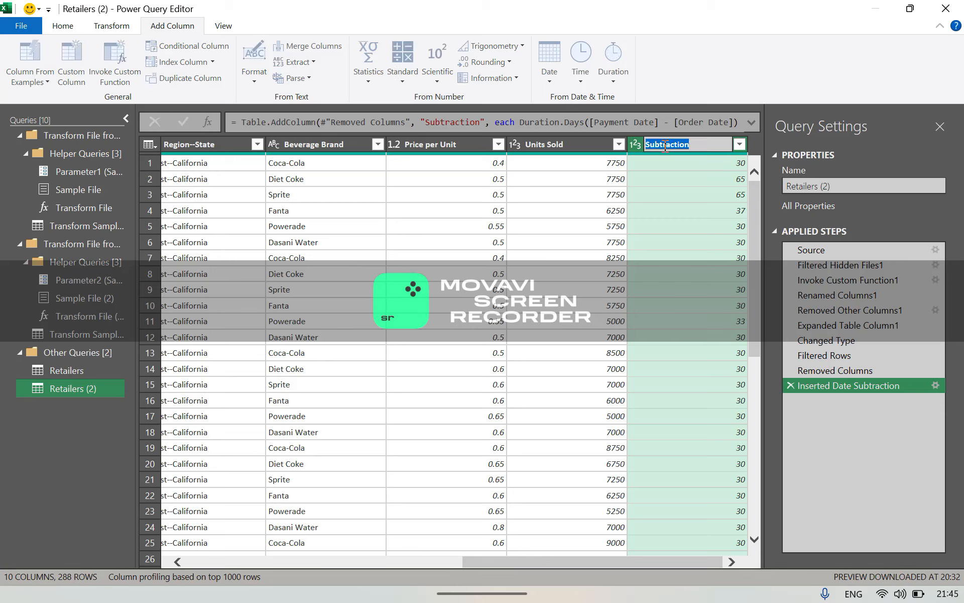
pyautogui.write('Days re')
pyautogui.write('quired ')
pyautogui.write('for payme')
pyautogui.write('nt')
pyautogui.press('Return')
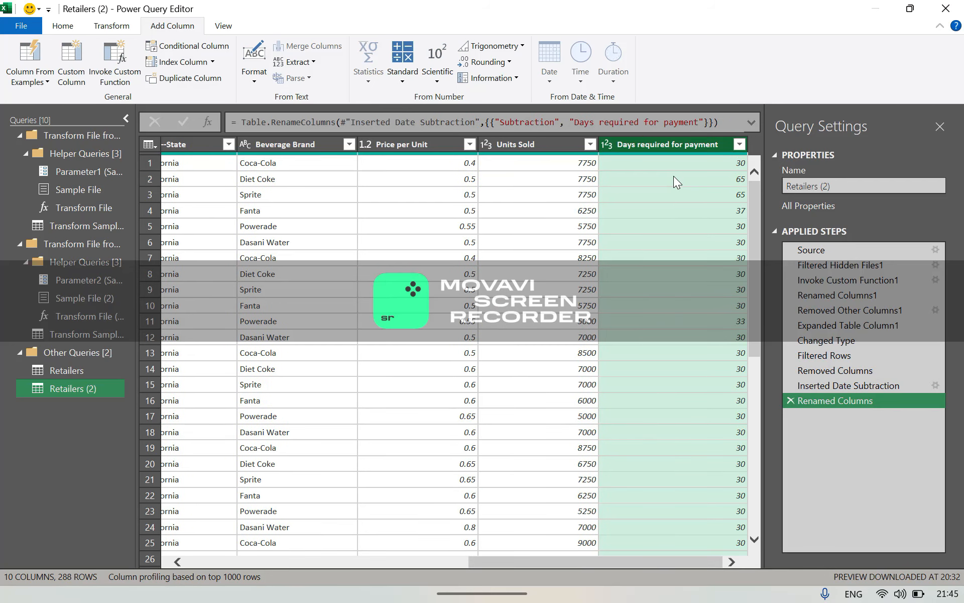
pyautogui.scroll(-3, 673, 175)
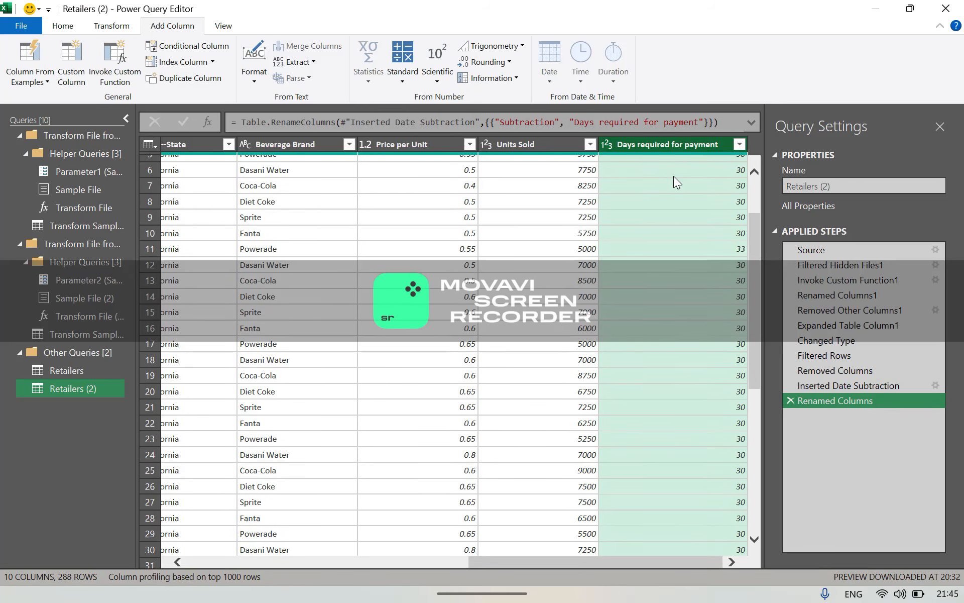
pyautogui.scroll(-8, 673, 176)
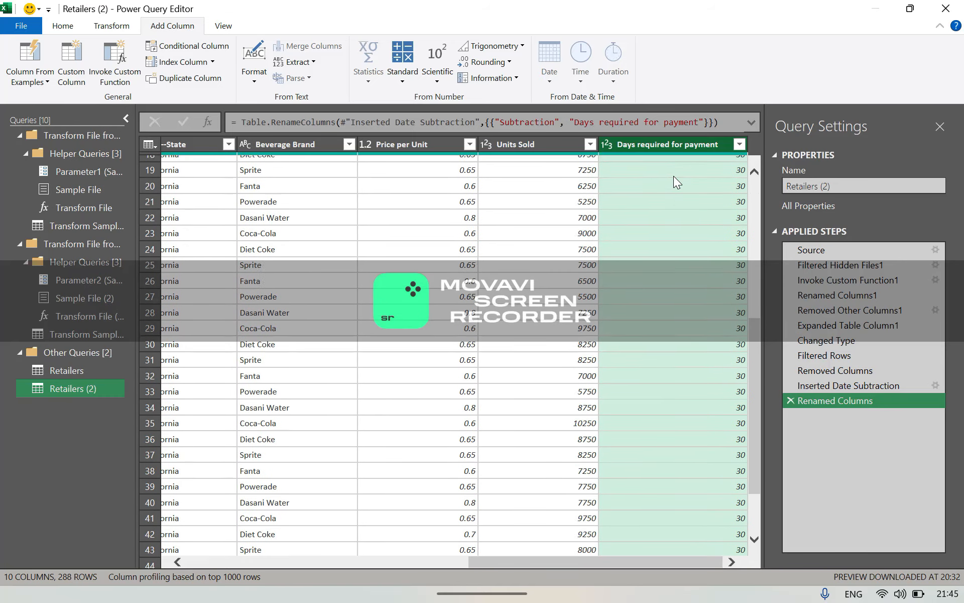
pyautogui.scroll(10, 673, 176)
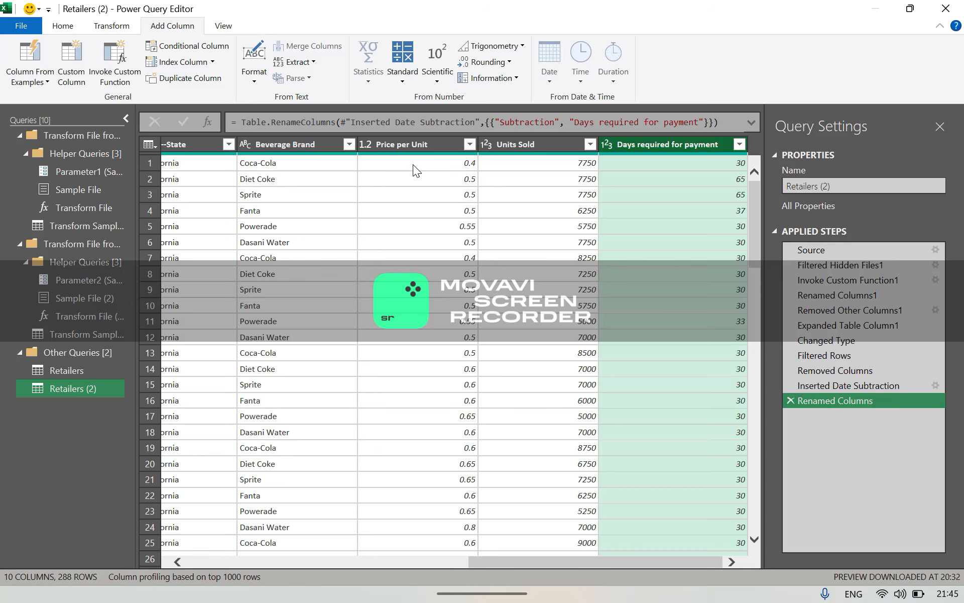
# Add a column that multiplies Price per Unit by Units Sold.
pyautogui.hscroll(-2, 412, 164)
pyautogui.hscroll(2, 412, 163)
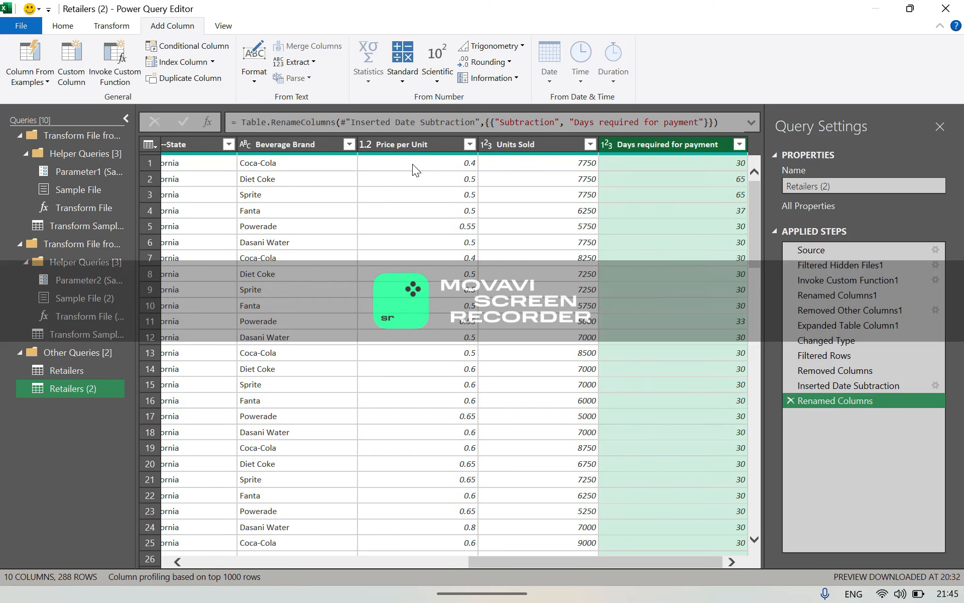
pyautogui.hscroll(-3, 411, 164)
pyautogui.hscroll(3, 412, 163)
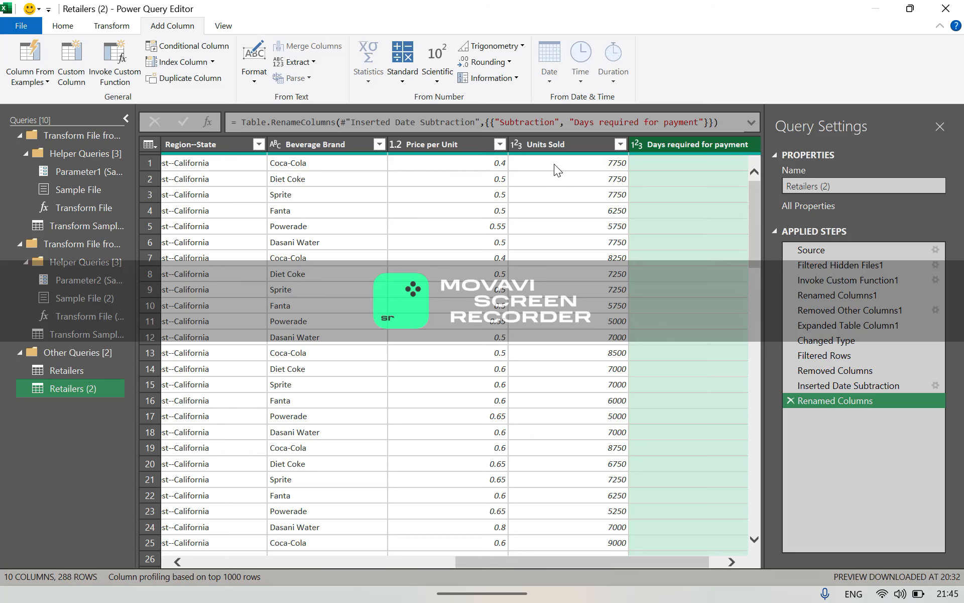
pyautogui.click(448, 144)
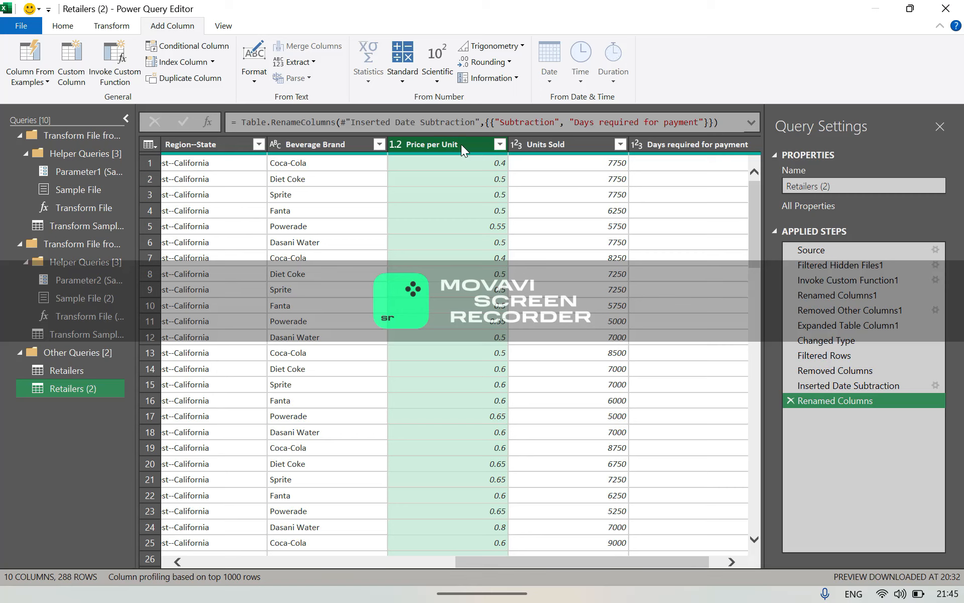
pyautogui.keyDown('ctrl'); pyautogui.click(538, 146); pyautogui.keyUp('ctrl')
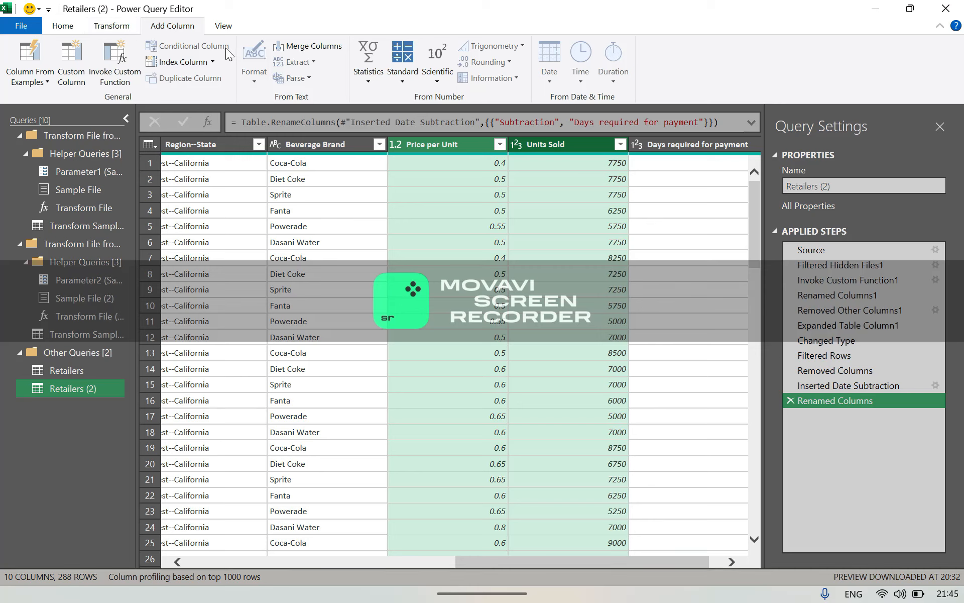
pyautogui.click(401, 80)
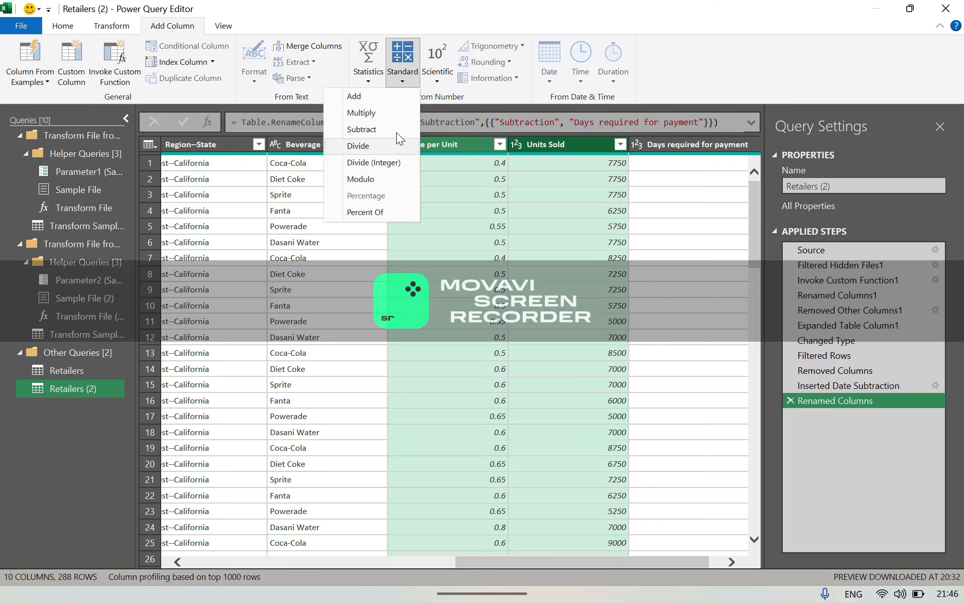
pyautogui.click(377, 112)
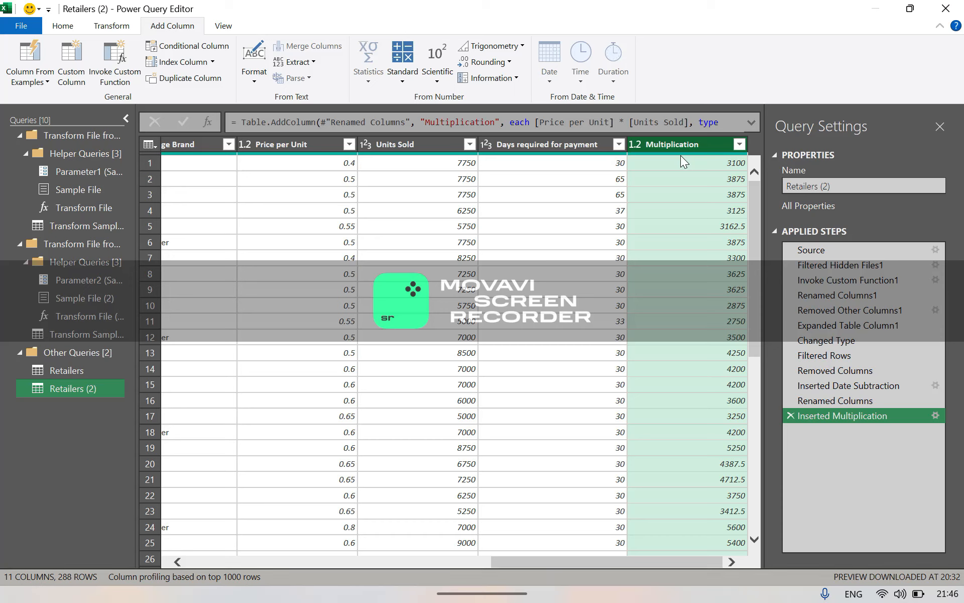
# Rename the Multiplication column as "Revenue".
pyautogui.doubleClick(666, 143)
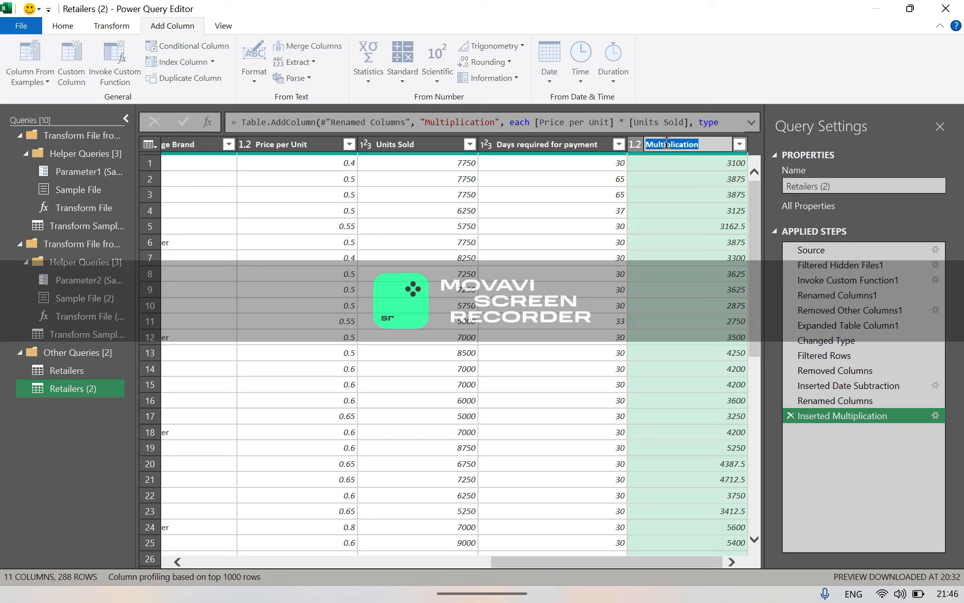
pyautogui.write('Revenue')
pyautogui.press('Return')
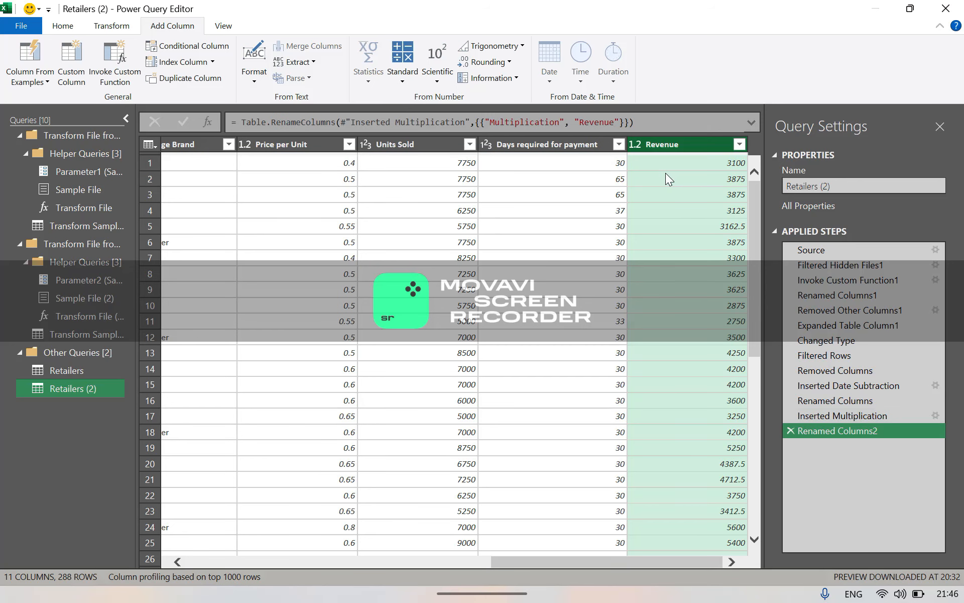
# Change the data type of the Revenue and Price per Unit columns to Currency.
pyautogui.click(634, 145)
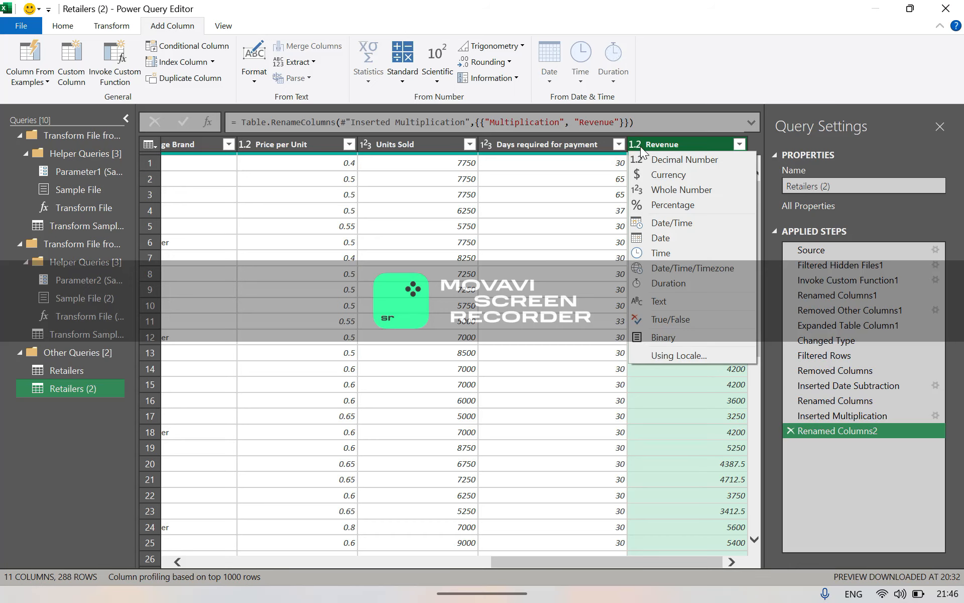
pyautogui.click(661, 175)
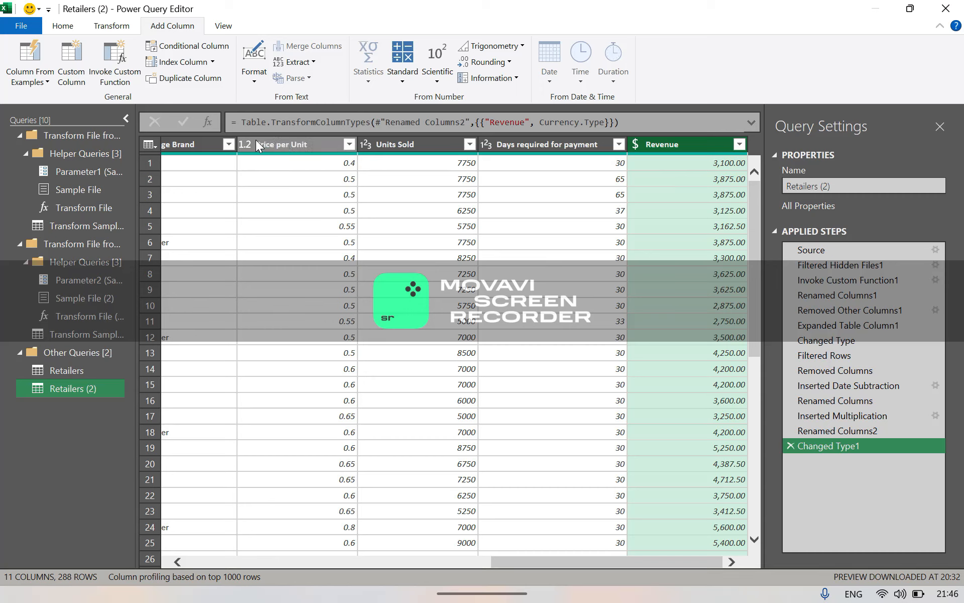
pyautogui.click(243, 141)
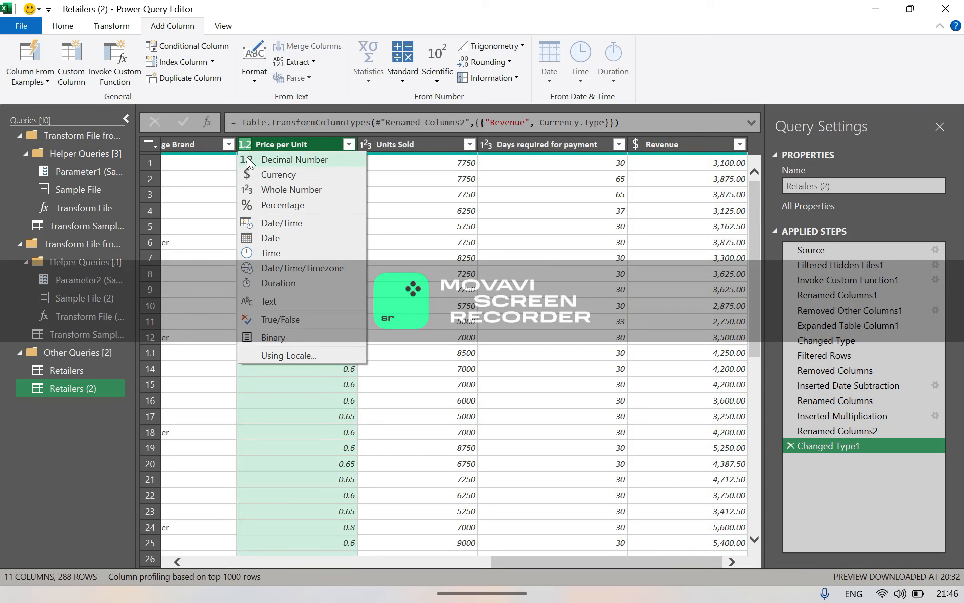
pyautogui.click(250, 175)
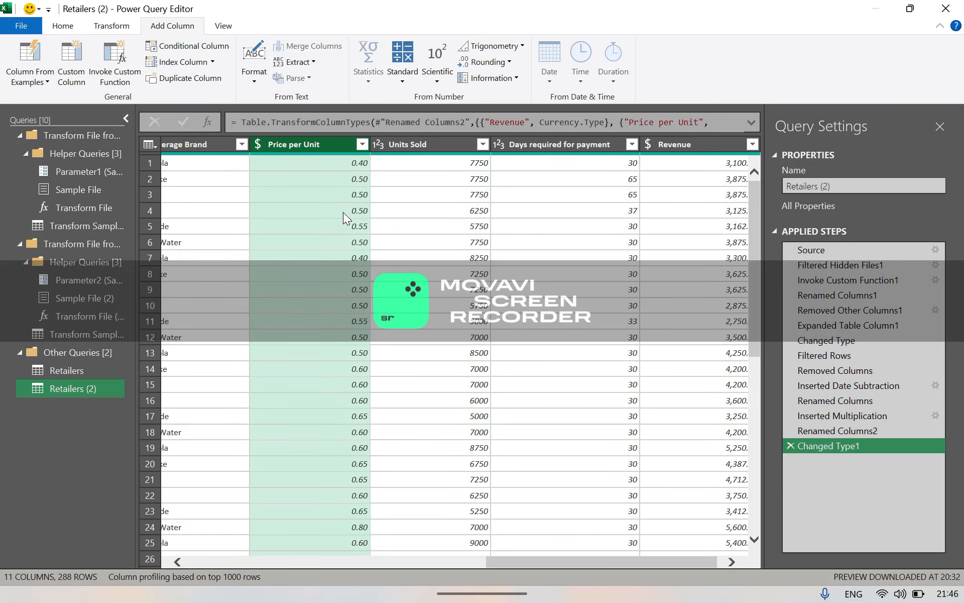
# Split the Region--State column at each occurrence of the custom delimiter "--".
pyautogui.hscroll(-5, 343, 212)
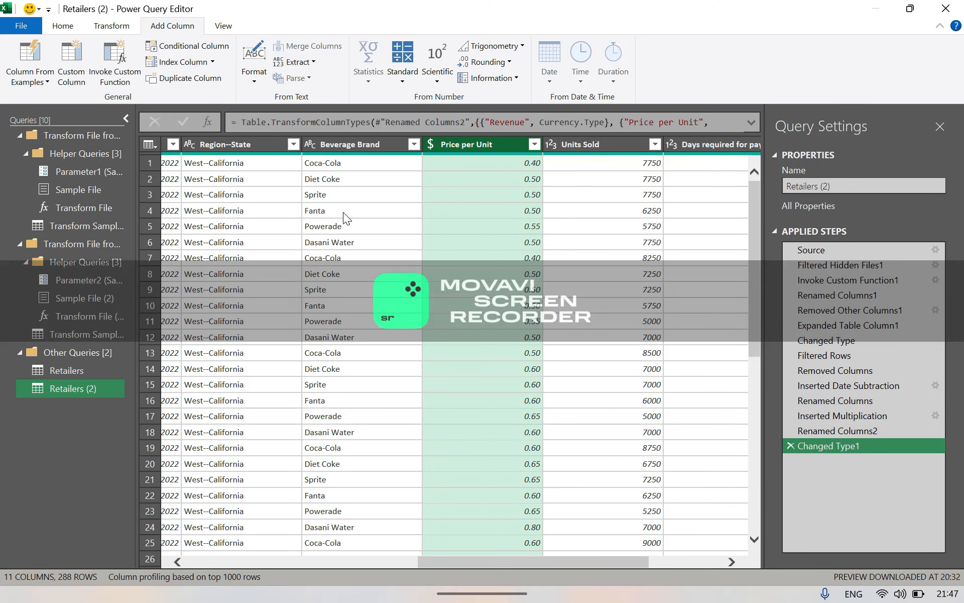
pyautogui.hscroll(-5, 343, 212)
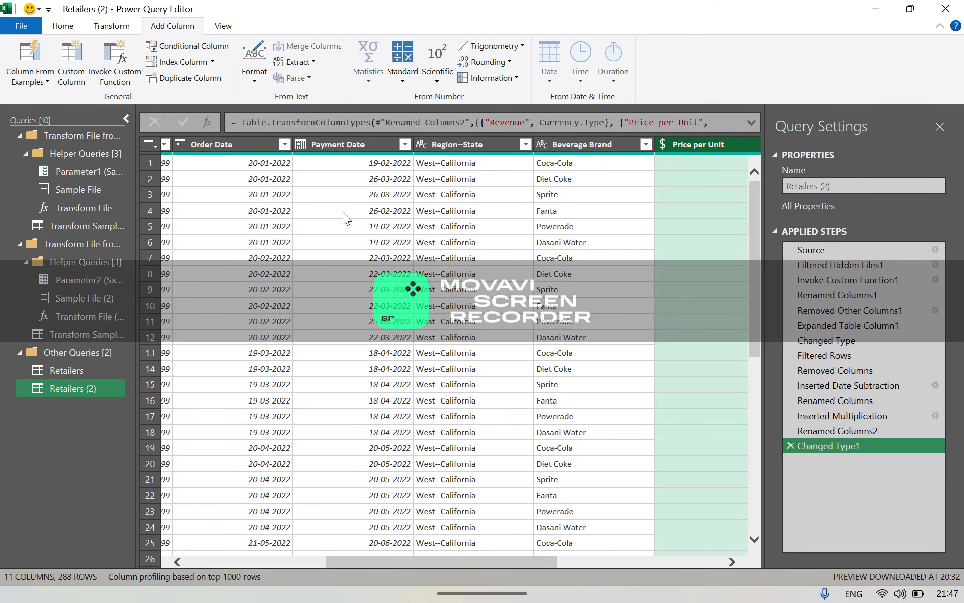
pyautogui.hscroll(-5, 342, 212)
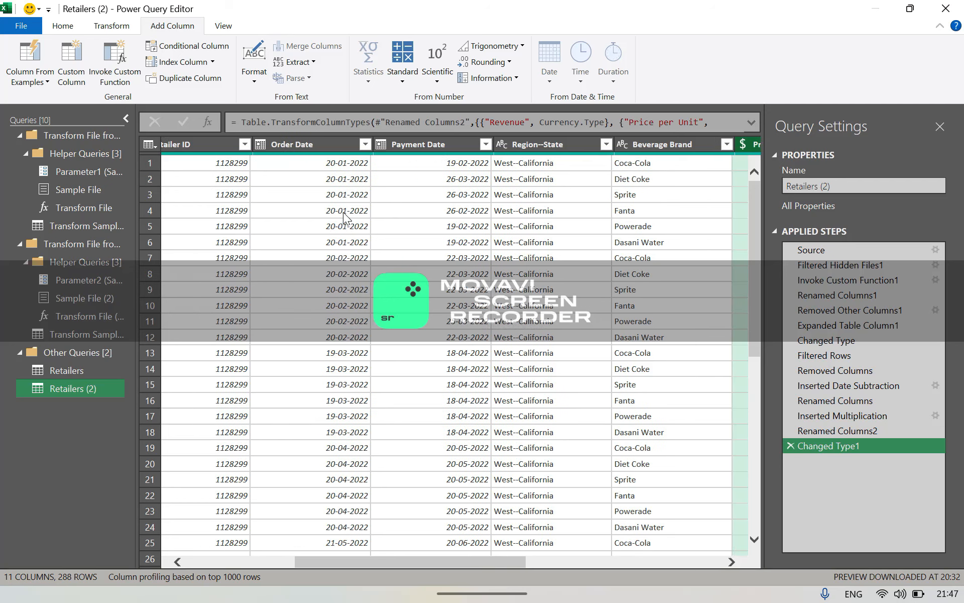
pyautogui.hscroll(1, 343, 212)
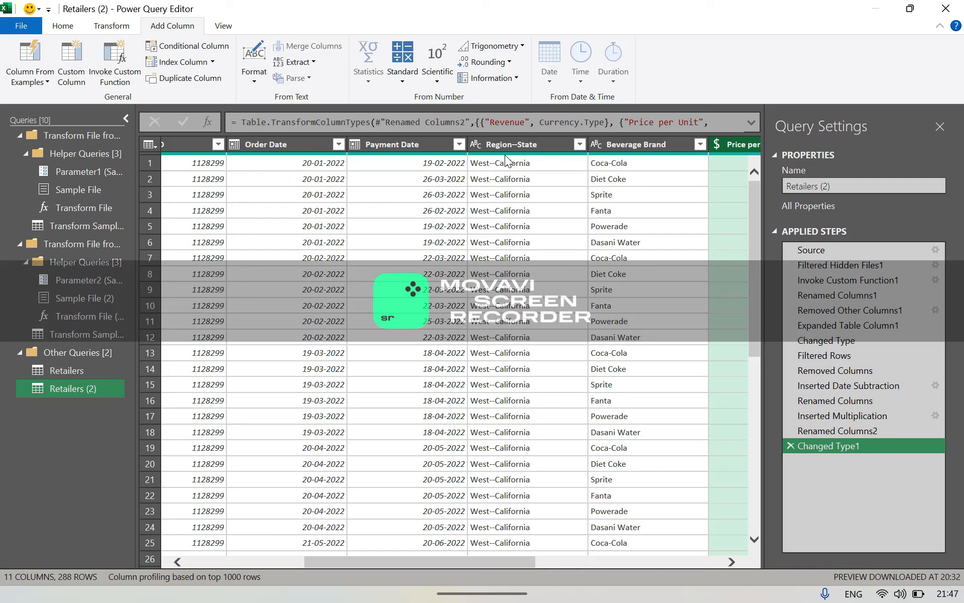
pyautogui.moveTo(516, 154)
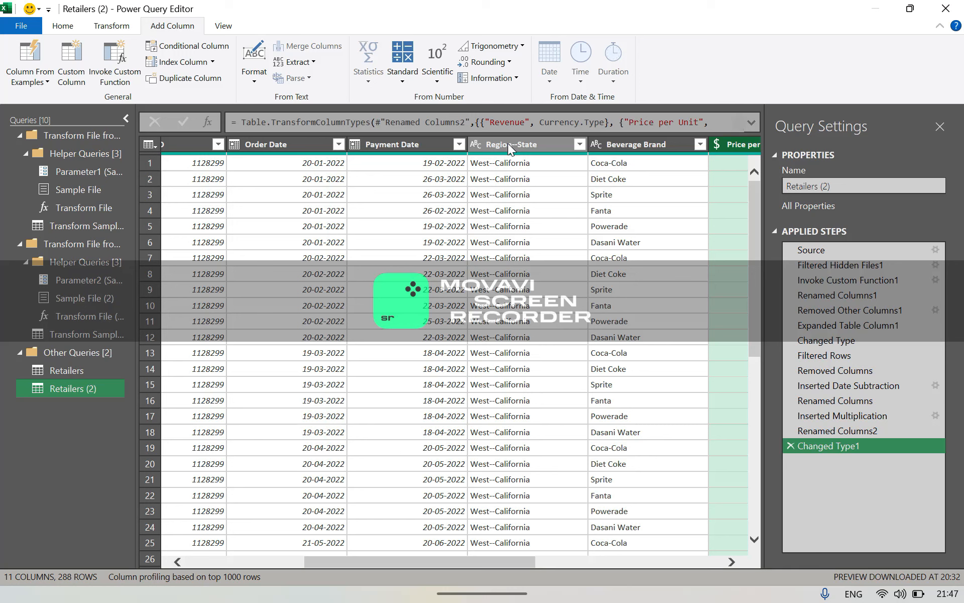
pyautogui.click(507, 143)
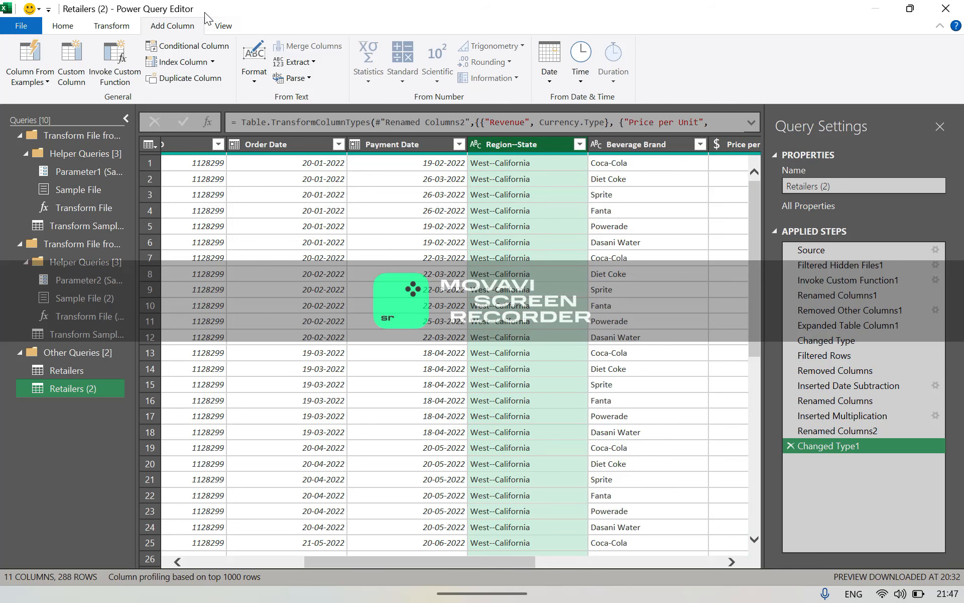
pyautogui.click(116, 26)
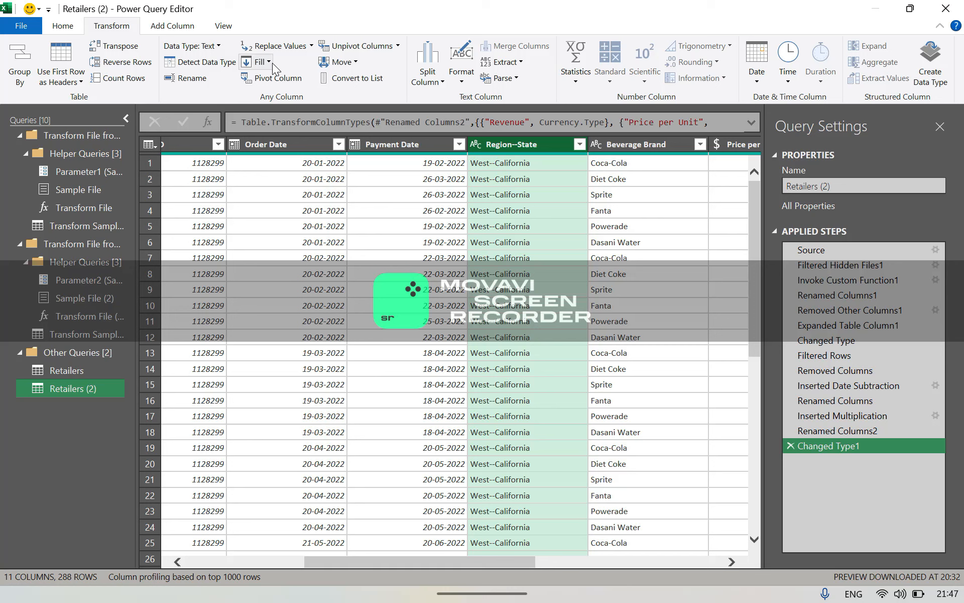
pyautogui.click(432, 83)
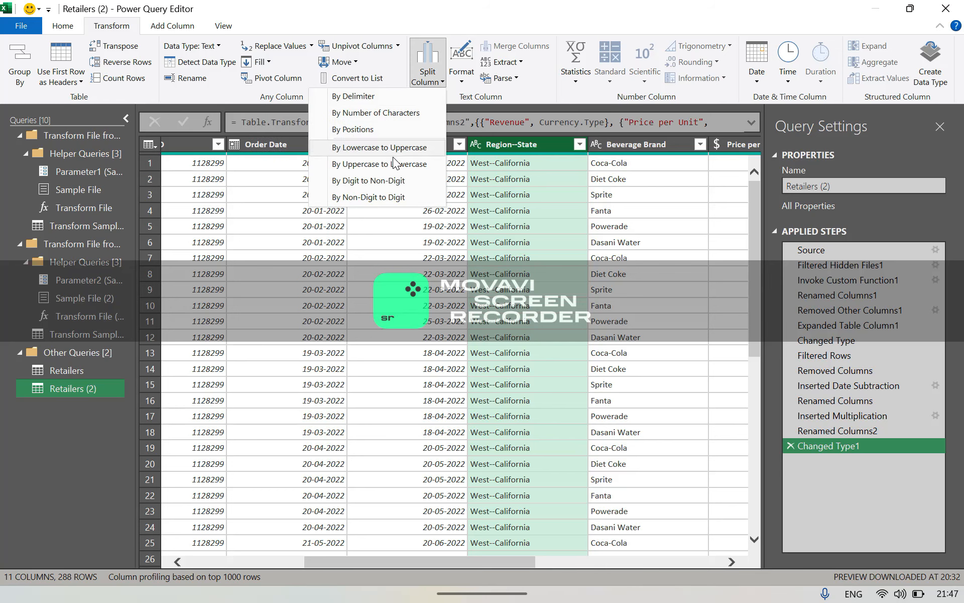
pyautogui.click(345, 98)
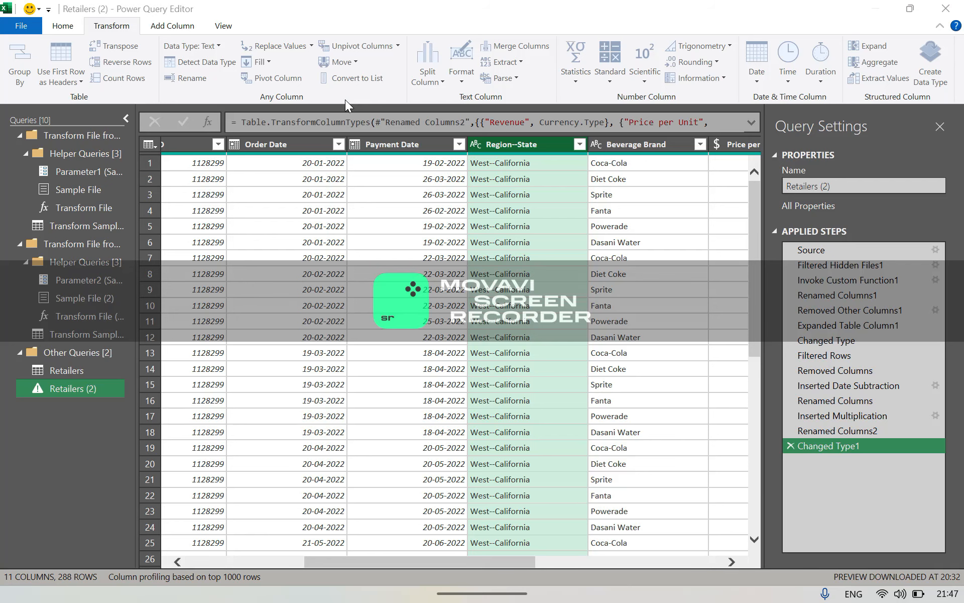
pyautogui.click(258, 225)
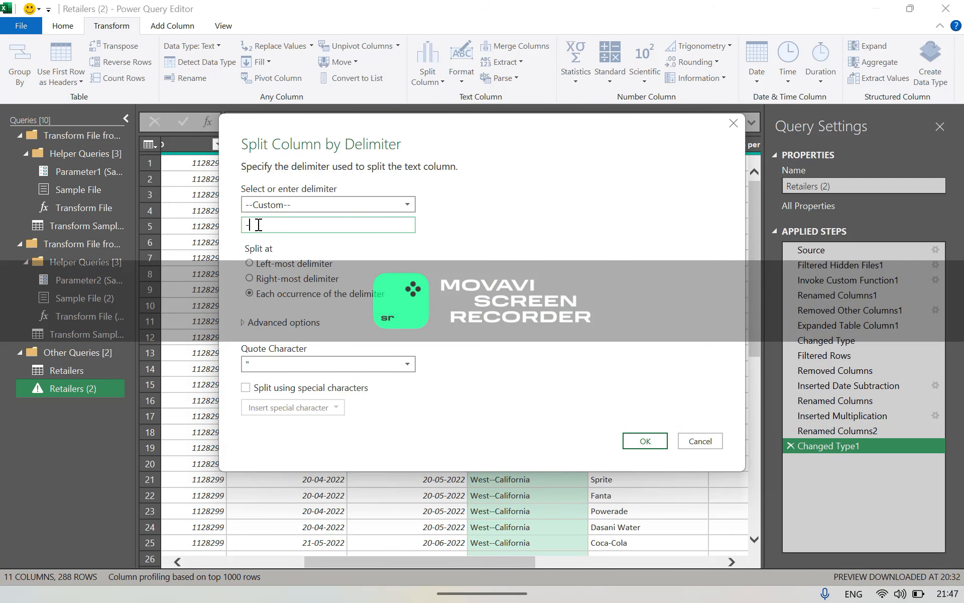
pyautogui.write('-')
pyautogui.click(646, 443)
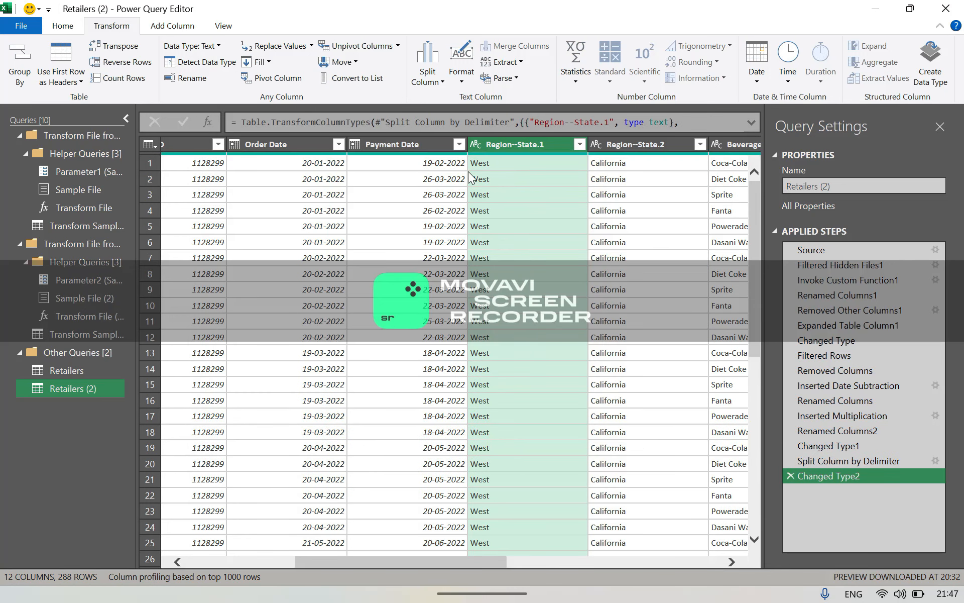
# Rename the two split columns Region--State.1 and Region--State.2 as "Region" and "State".
pyautogui.hscroll(3, 510, 189)
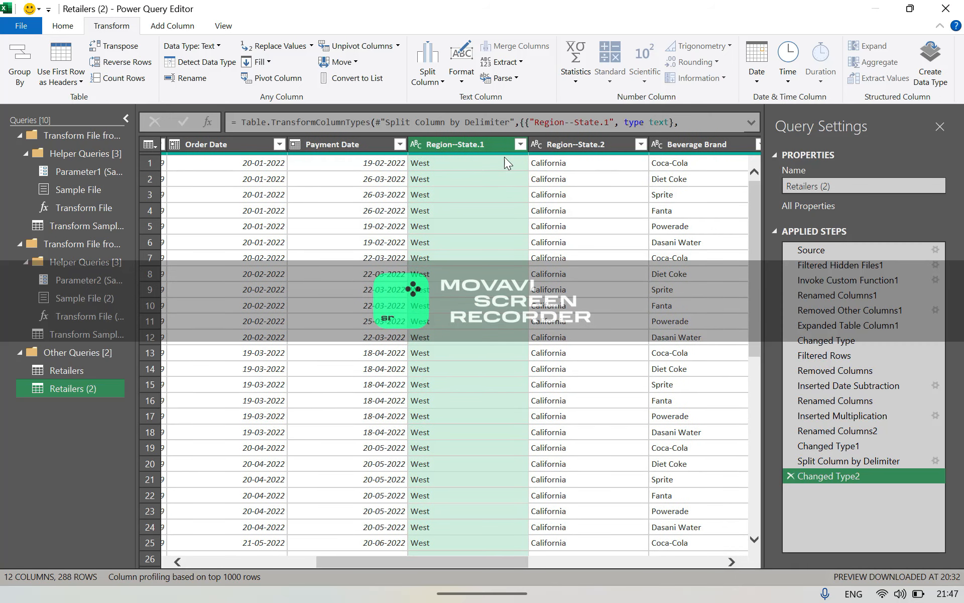
pyautogui.doubleClick(460, 143)
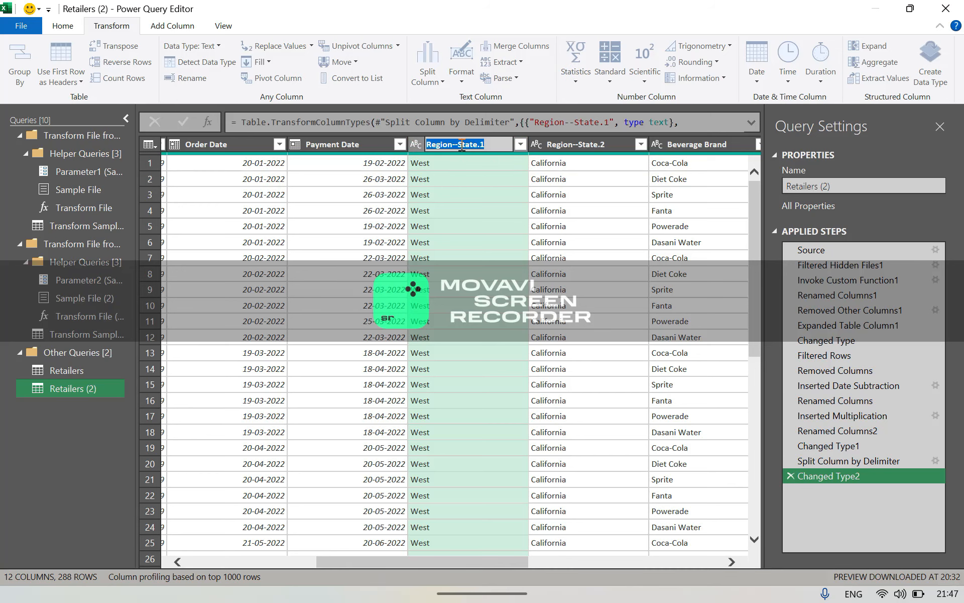
pyautogui.write('Region')
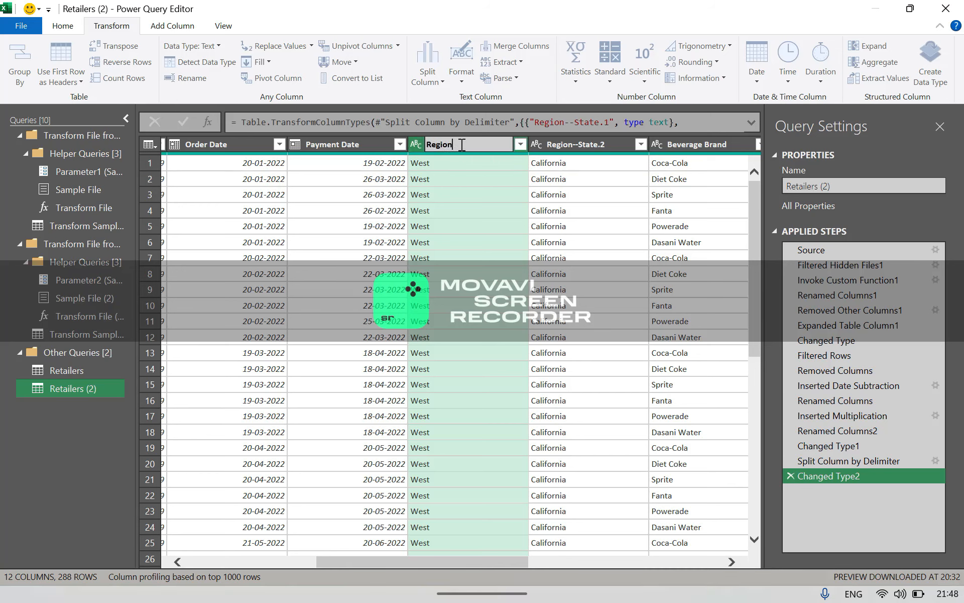
pyautogui.doubleClick(563, 146)
pyautogui.write('State')
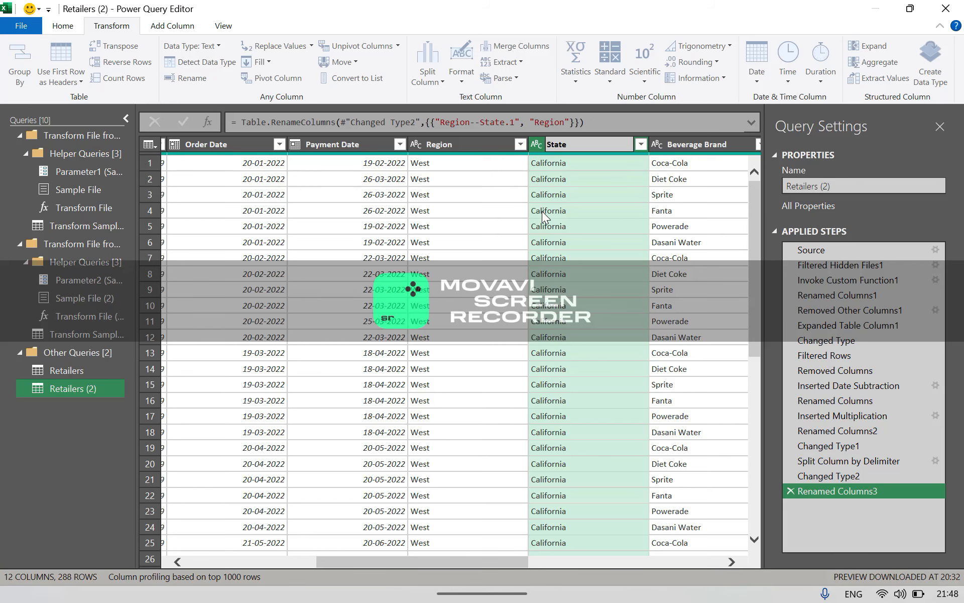
pyautogui.press('Return')
# Look through the transformed table's columns from Retailer to Revenue and hide the query settings to widen the preview.
pyautogui.hscroll(-8, 541, 211)
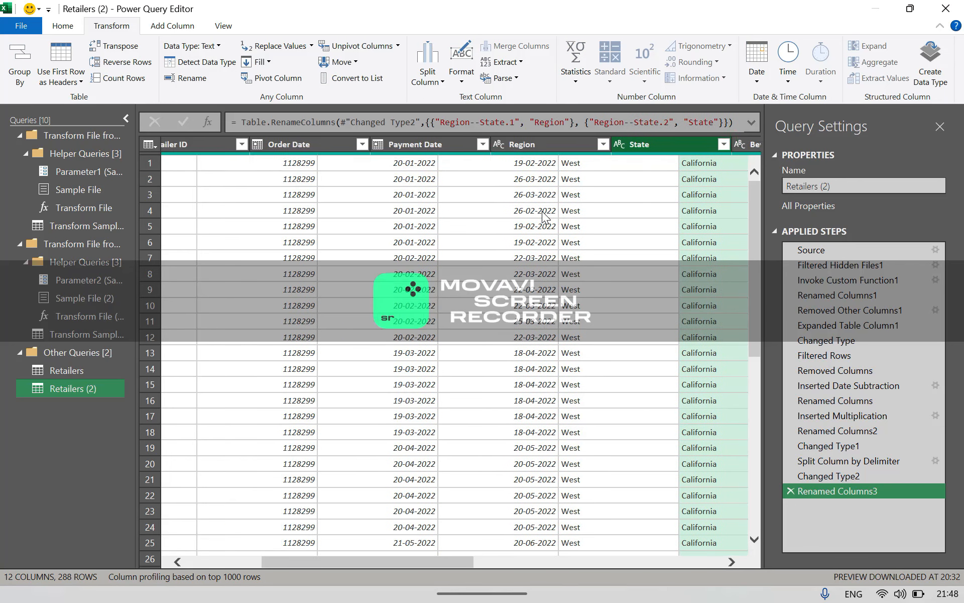
pyautogui.hscroll(-1, 541, 211)
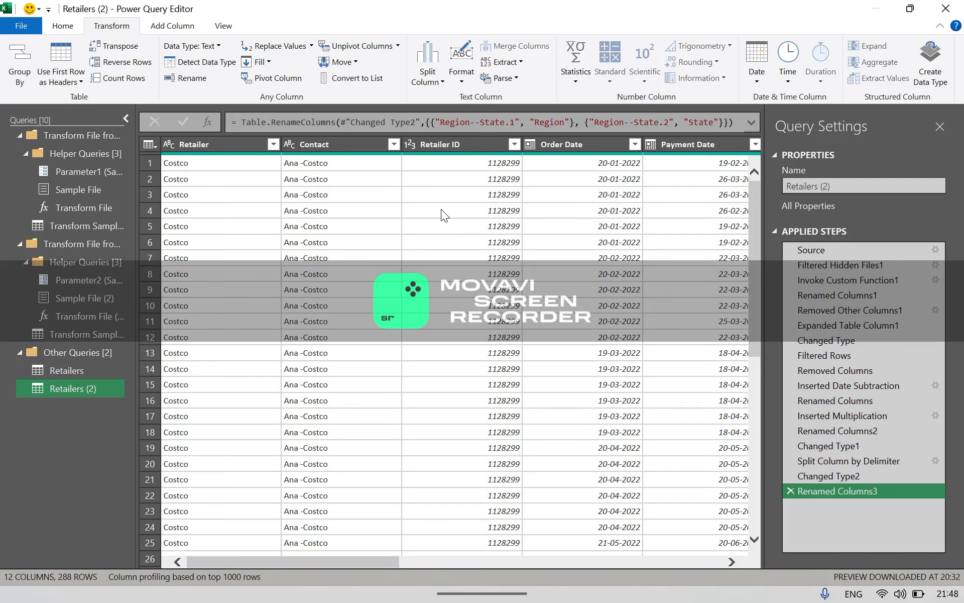
pyautogui.hscroll(3, 441, 208)
pyautogui.hscroll(5, 440, 209)
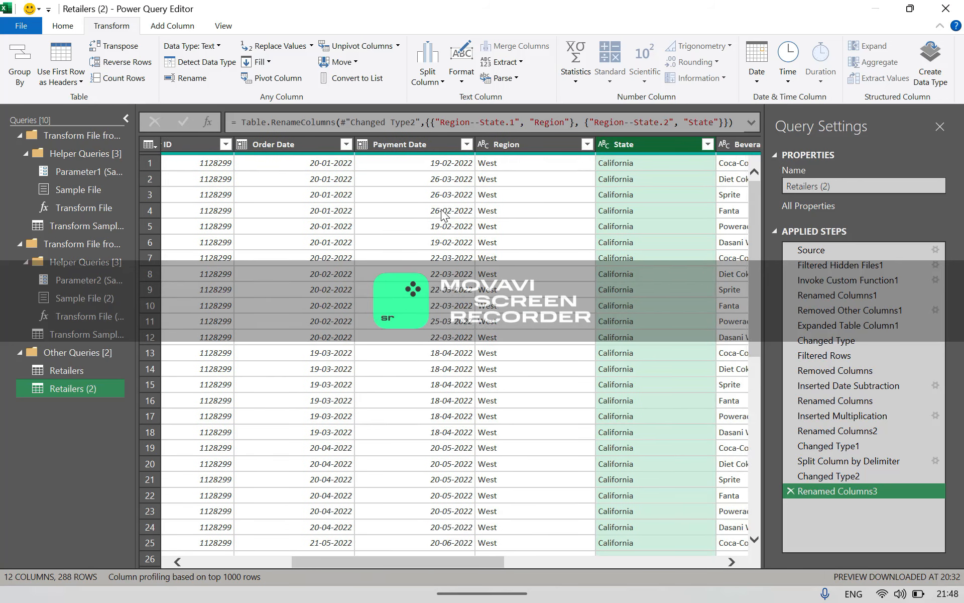
pyautogui.hscroll(3, 441, 209)
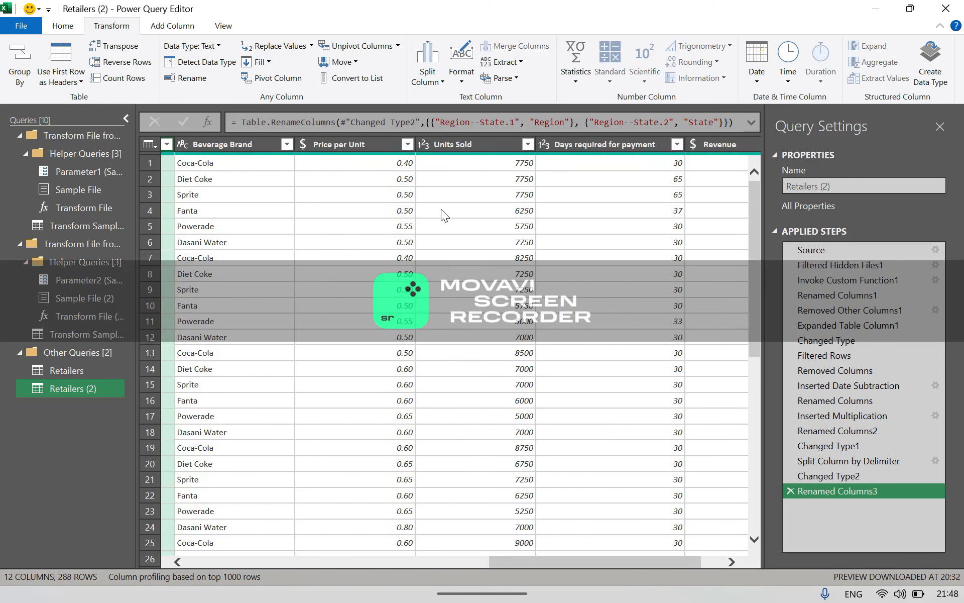
pyautogui.click(940, 127)
pyautogui.hscroll(-3, 732, 220)
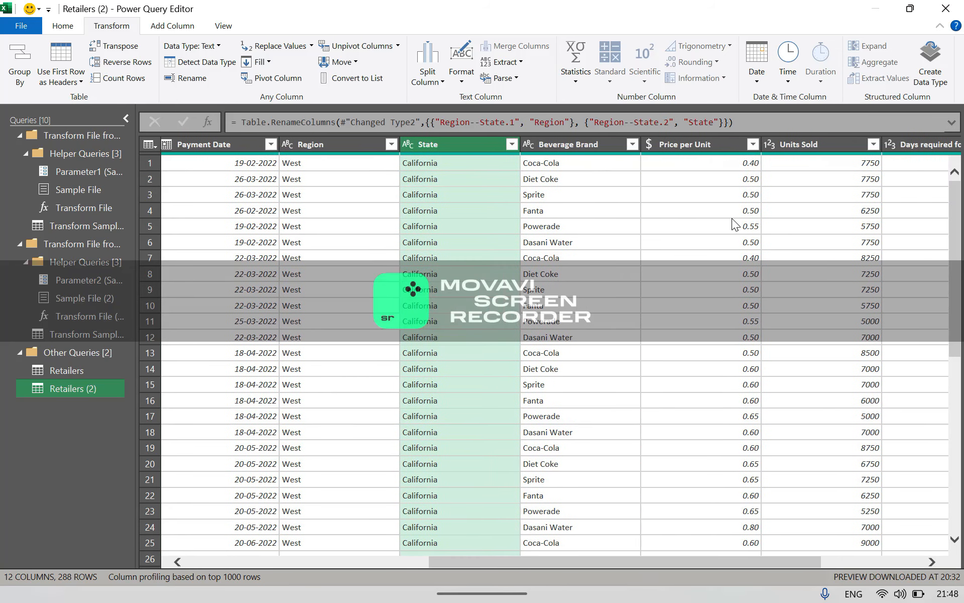
# Close the query editor and load the Retailers (2) query into the workbook as a table.
pyautogui.click(62, 26)
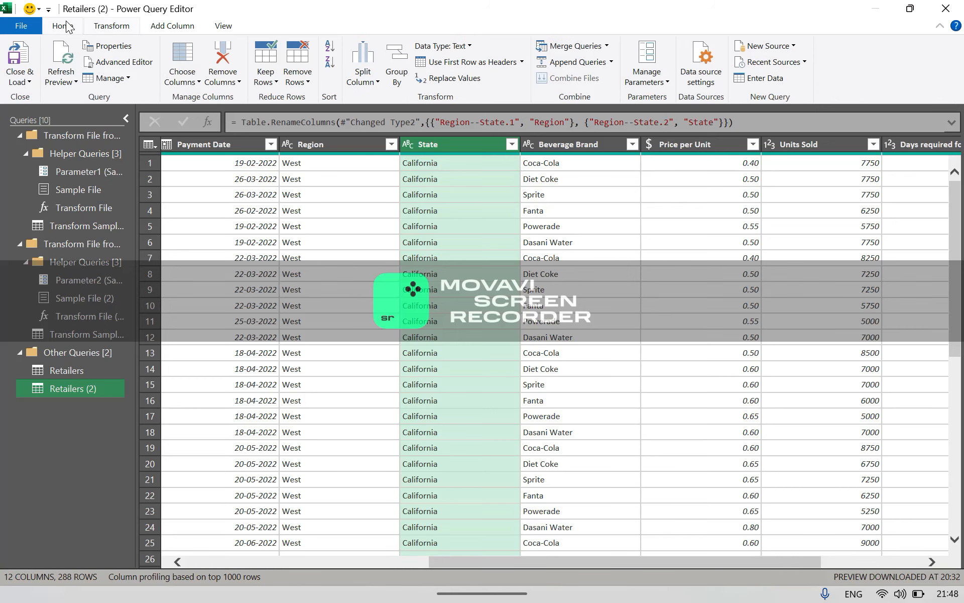
pyautogui.click(28, 82)
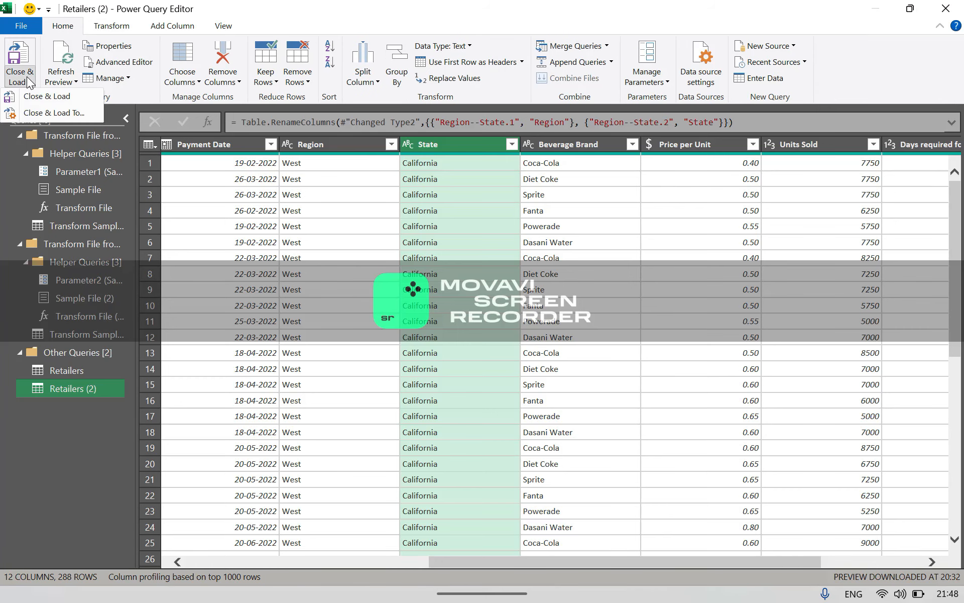
pyautogui.click(46, 98)
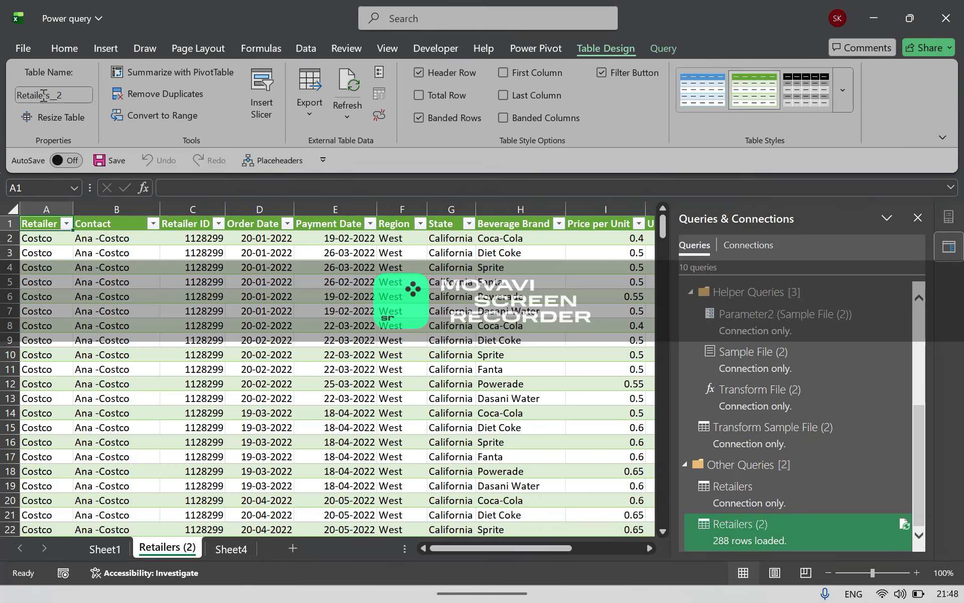
# Close the queries pane and check which retailers the loaded table's Retailer filter list contains, leaving all of them selected.
pyautogui.click(150, 307)
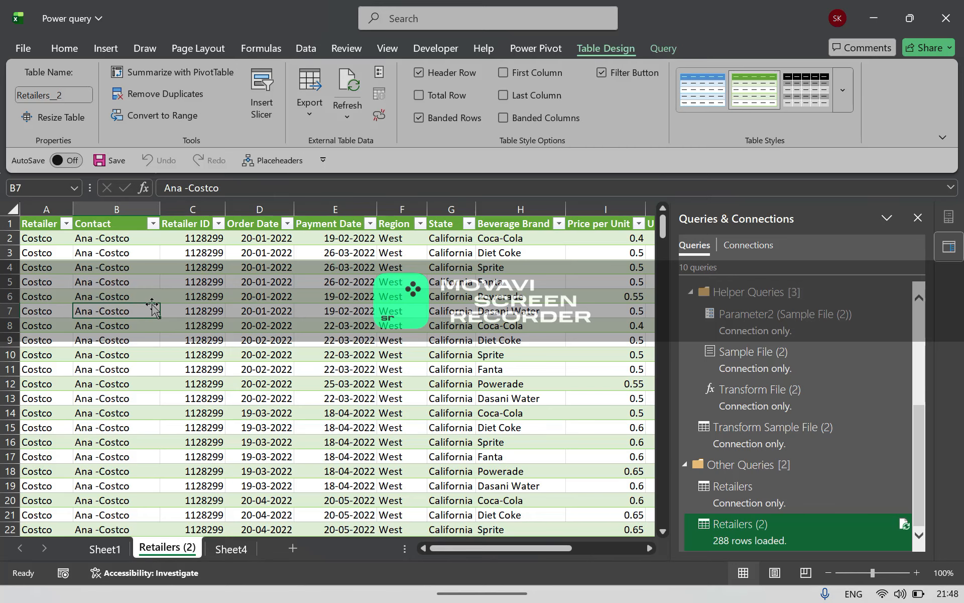
pyautogui.click(916, 218)
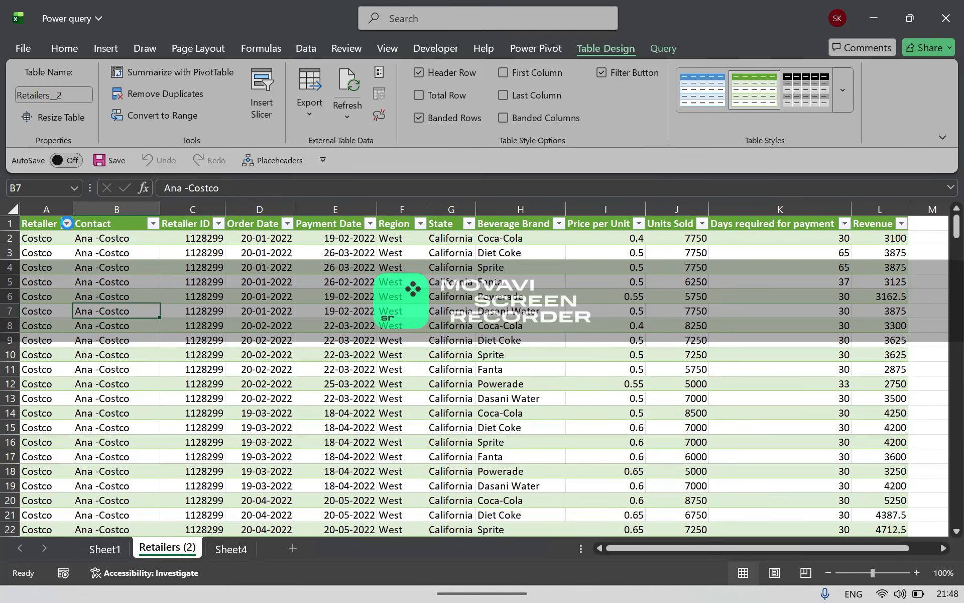
pyautogui.click(66, 224)
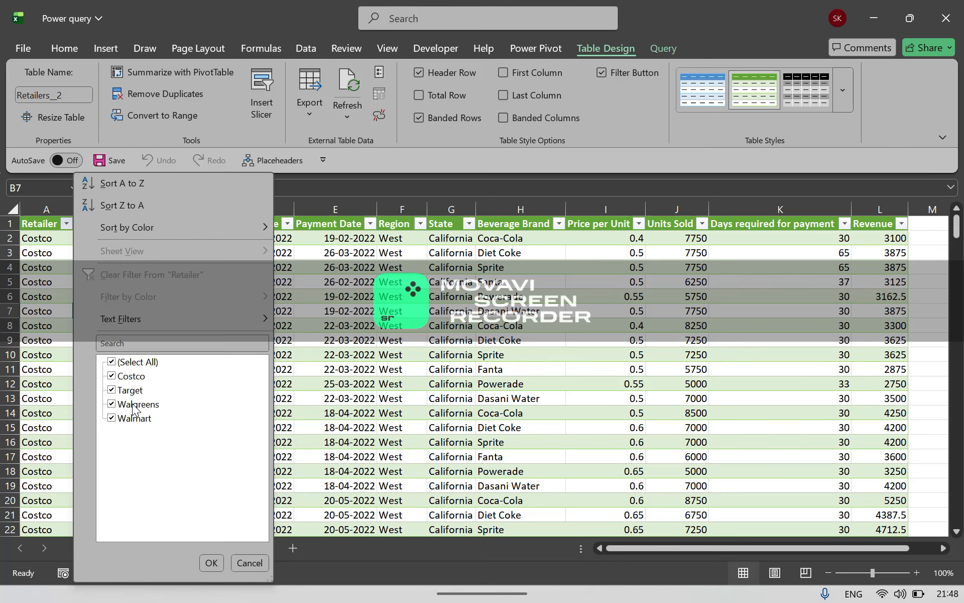
pyautogui.click(210, 564)
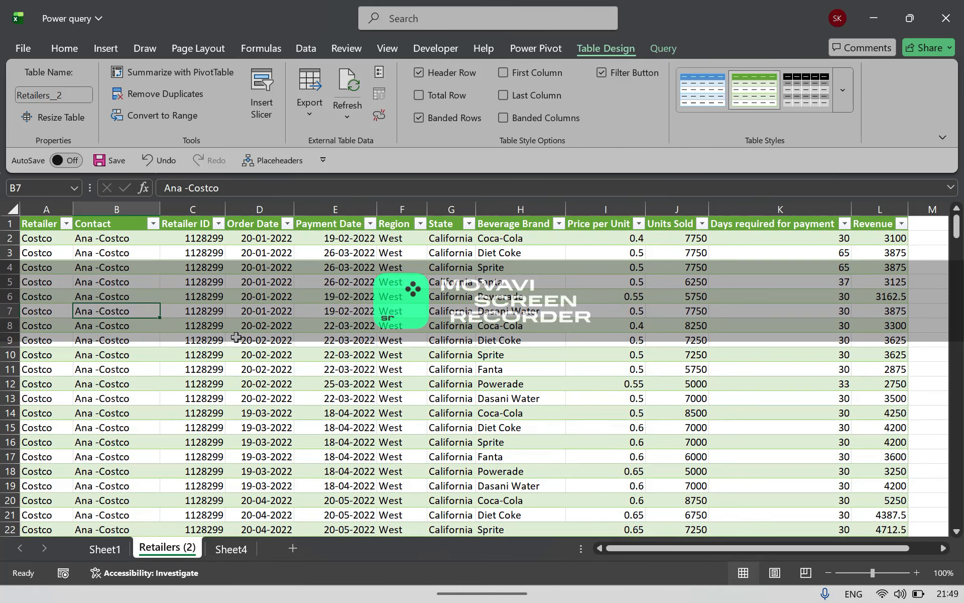
# Insert a PivotTable based on the Retailers__2 table on a new worksheet.
pyautogui.click(105, 49)
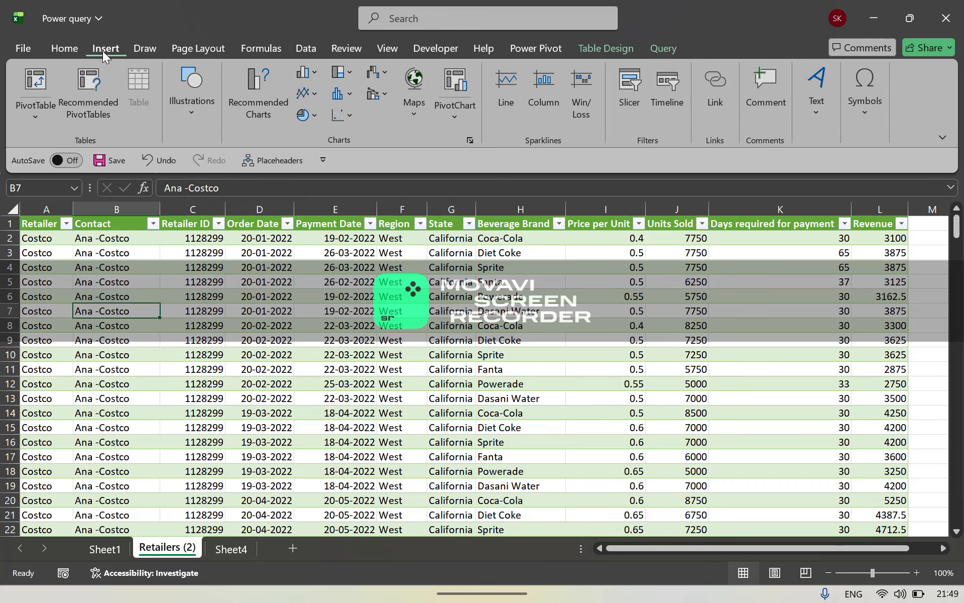
pyautogui.click(36, 118)
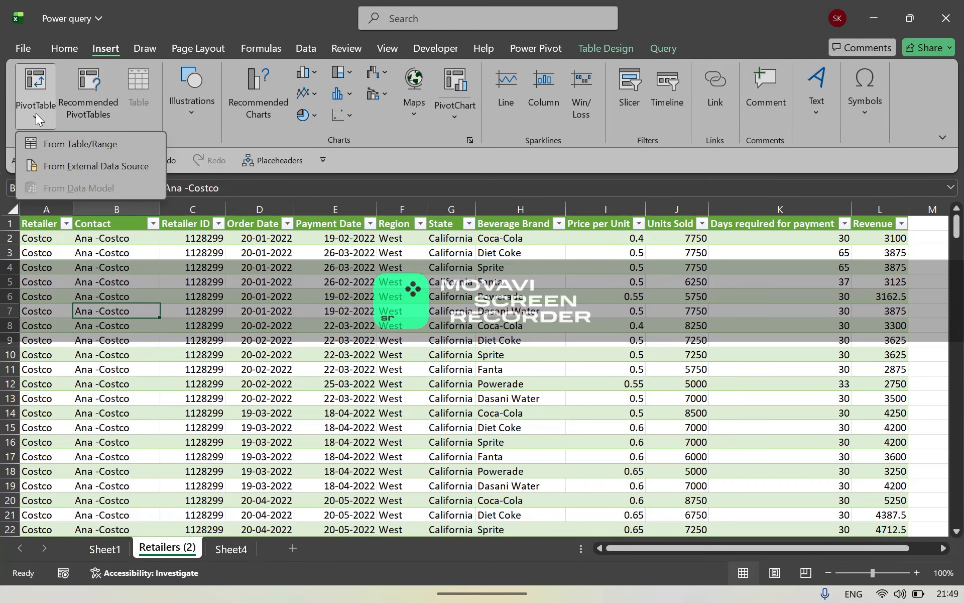
pyautogui.click(70, 146)
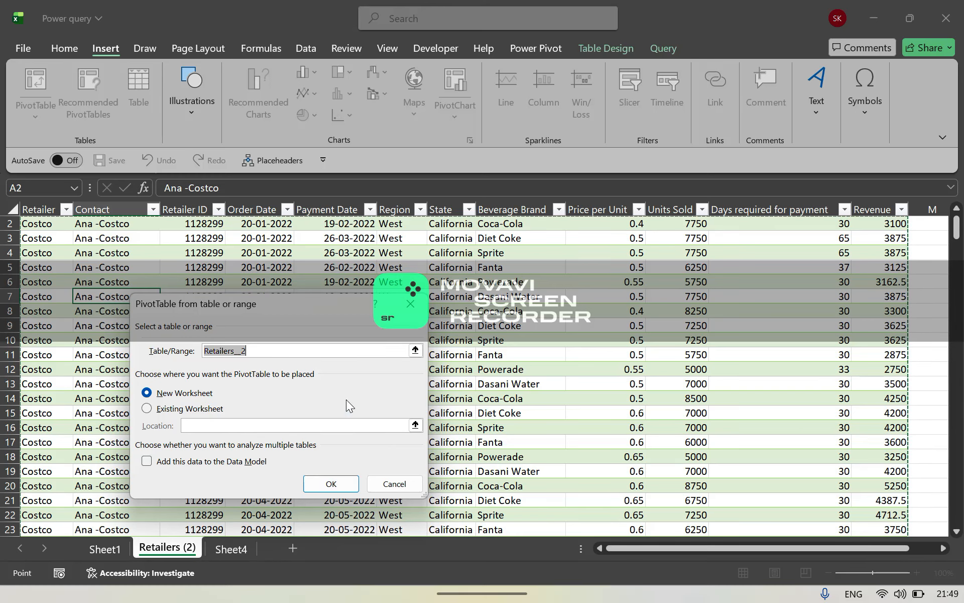
pyautogui.click(331, 483)
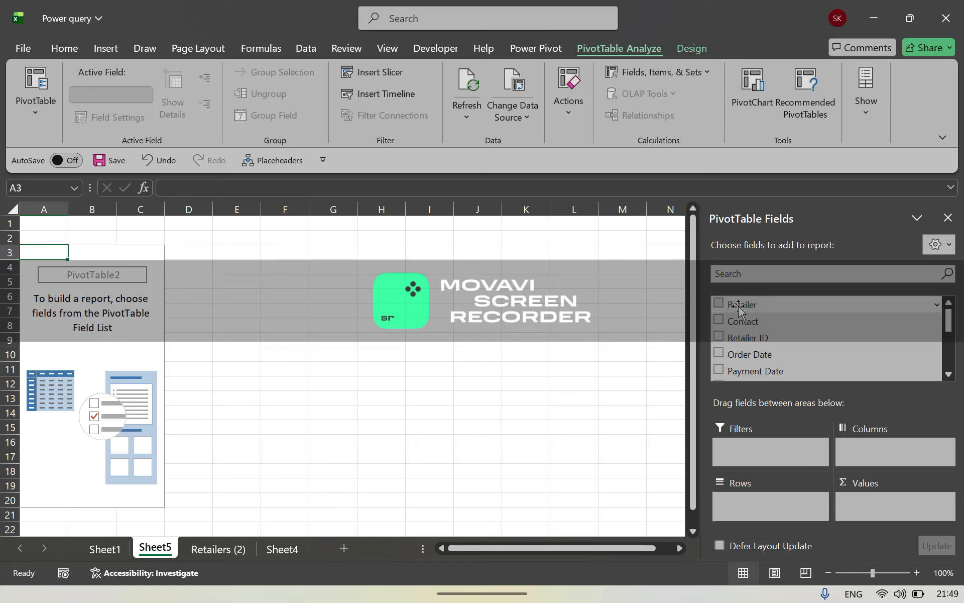
# Lay out the PivotTable with Retailer as rows, Beverage Brand as columns and the sum of Revenue as values.
pyautogui.moveTo(740, 304); pyautogui.dragTo(745, 504)
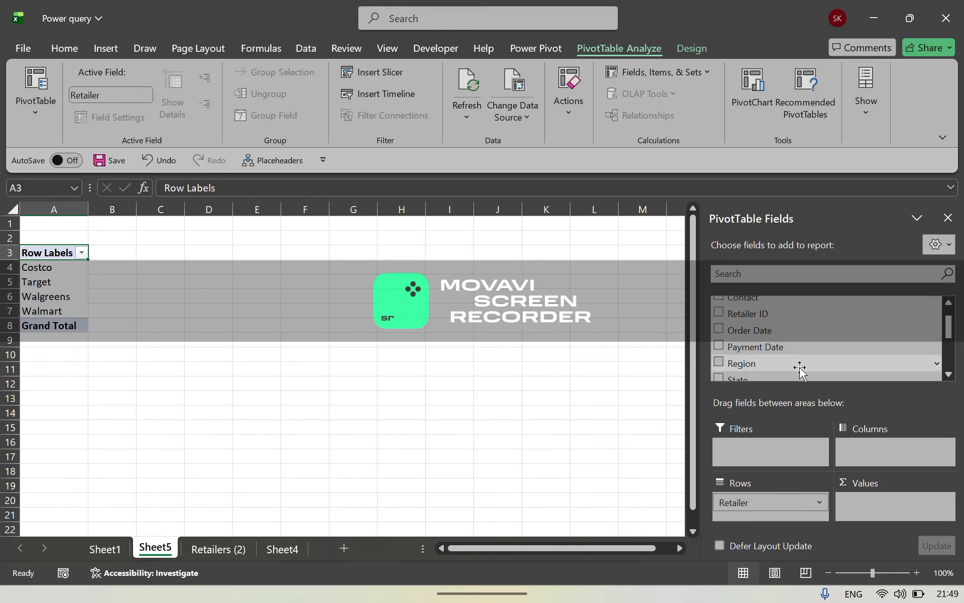
pyautogui.scroll(-1, 799, 368)
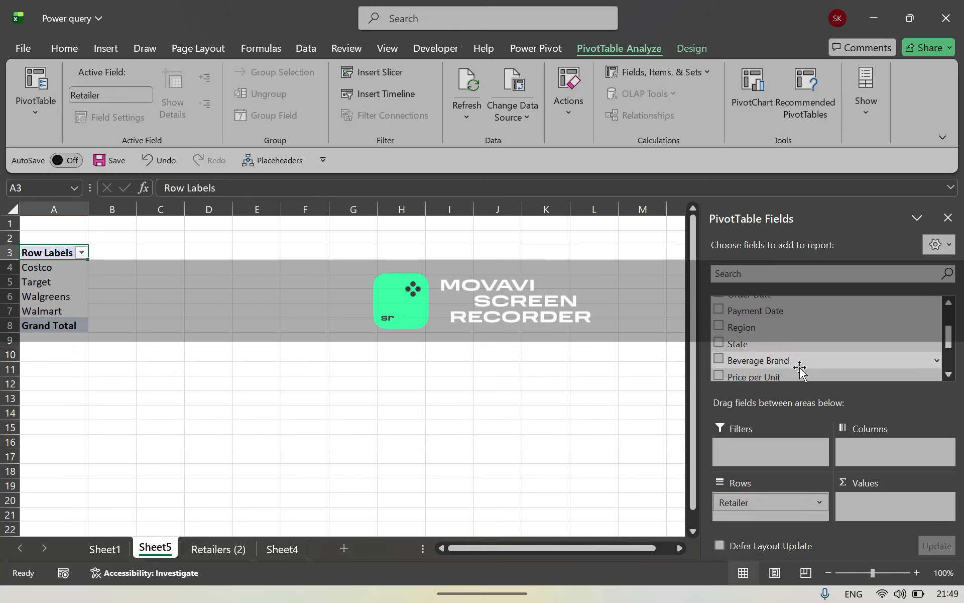
pyautogui.scroll(-2, 800, 368)
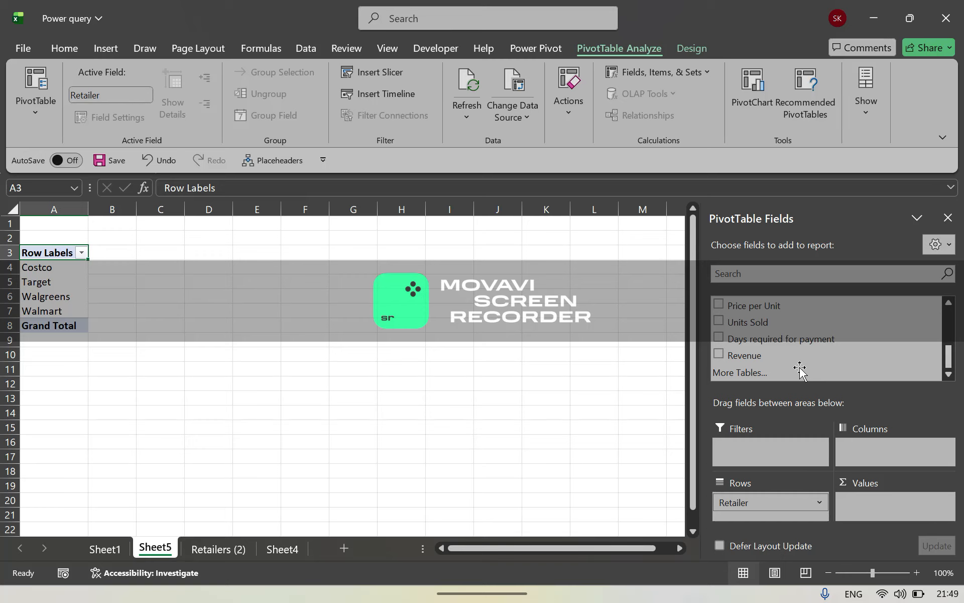
pyautogui.moveTo(754, 356); pyautogui.dragTo(872, 508)
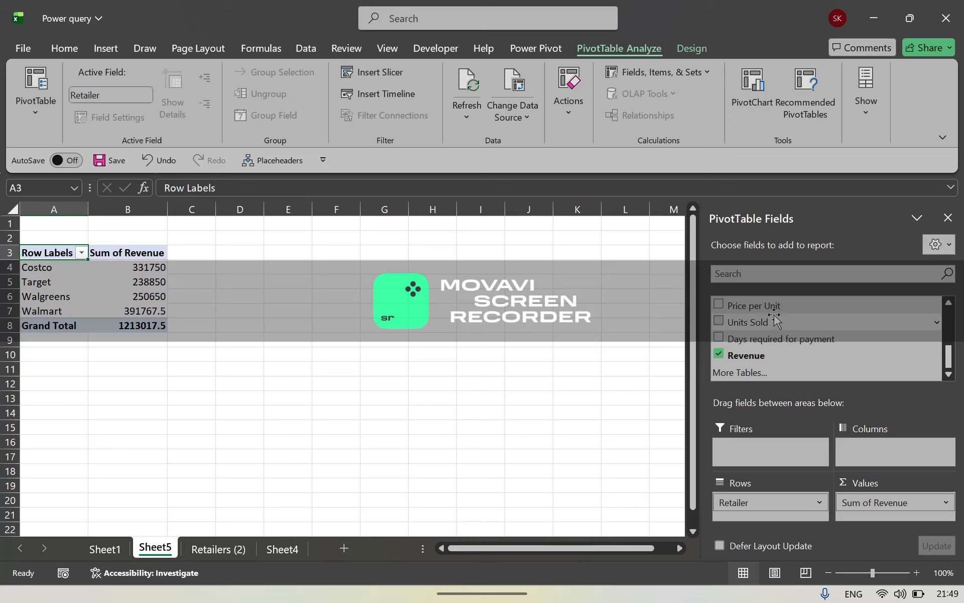
pyautogui.scroll(1, 775, 321)
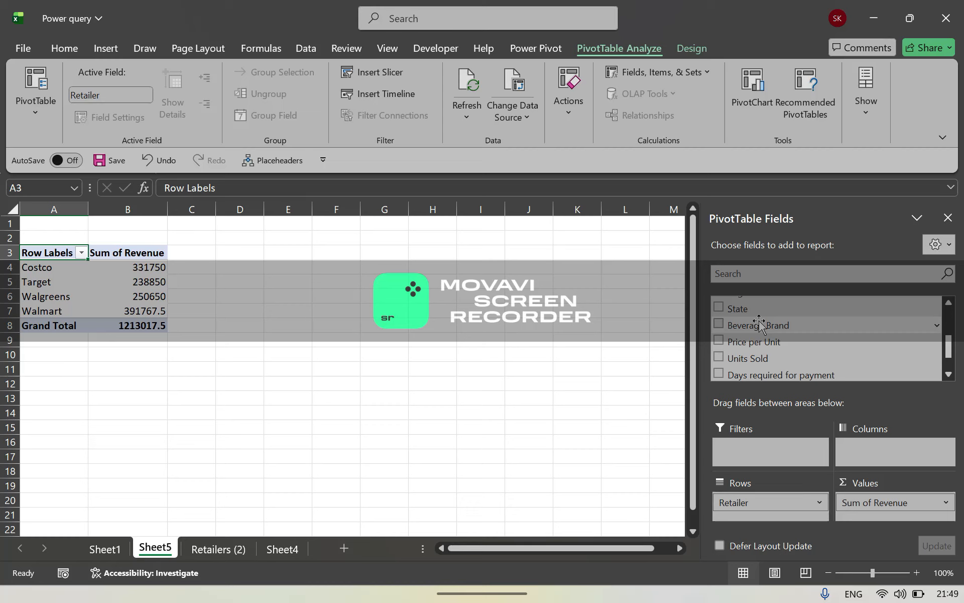
pyautogui.moveTo(759, 324); pyautogui.dragTo(867, 454)
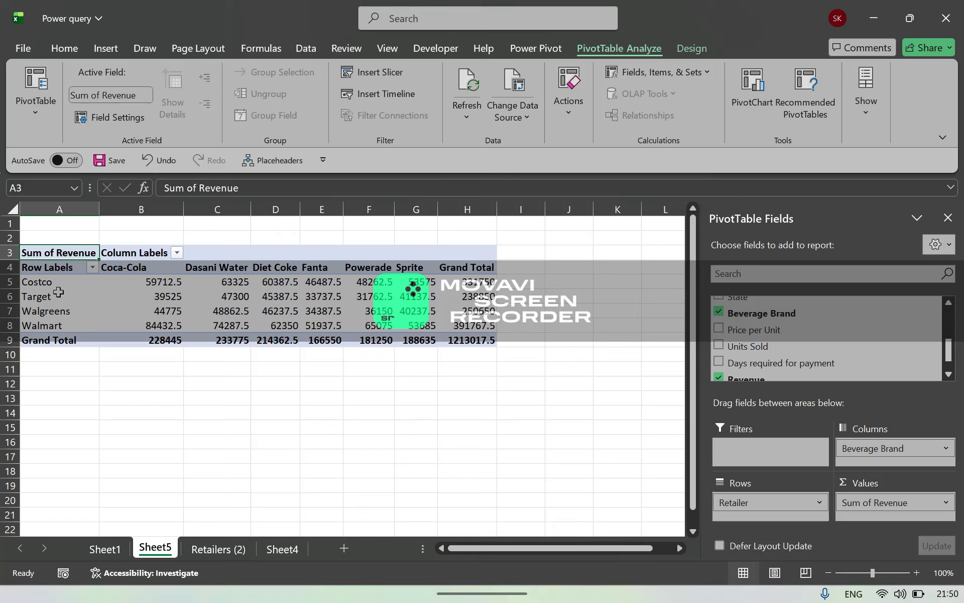
# Review Costco's revenue for each beverage brand across the PivotTable, from Coca-Cola to Sprite.
pyautogui.click(159, 288)
pyautogui.click(227, 284)
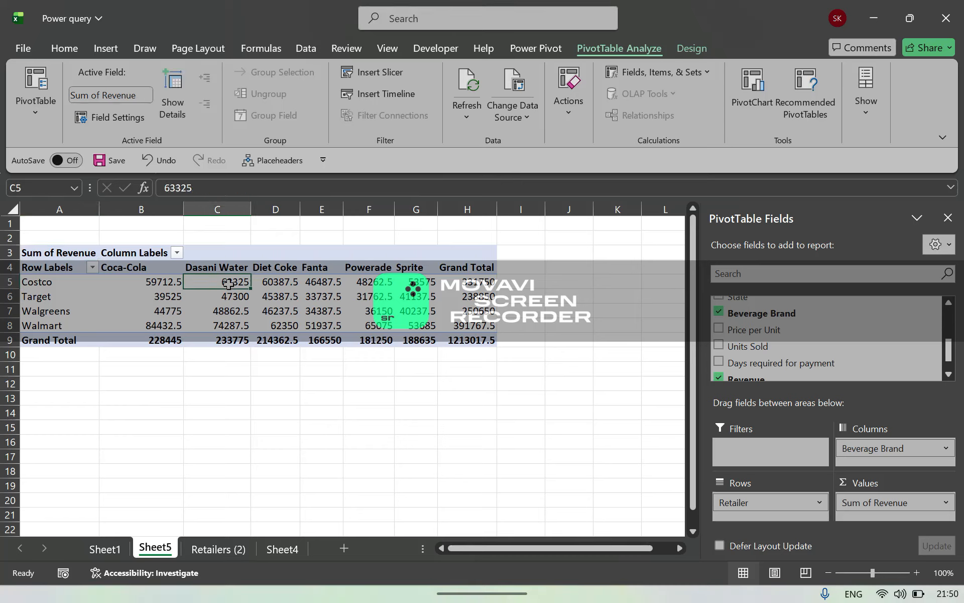
pyautogui.click(287, 282)
pyautogui.moveTo(287, 282); pyautogui.dragTo(369, 282)
pyautogui.click(371, 282)
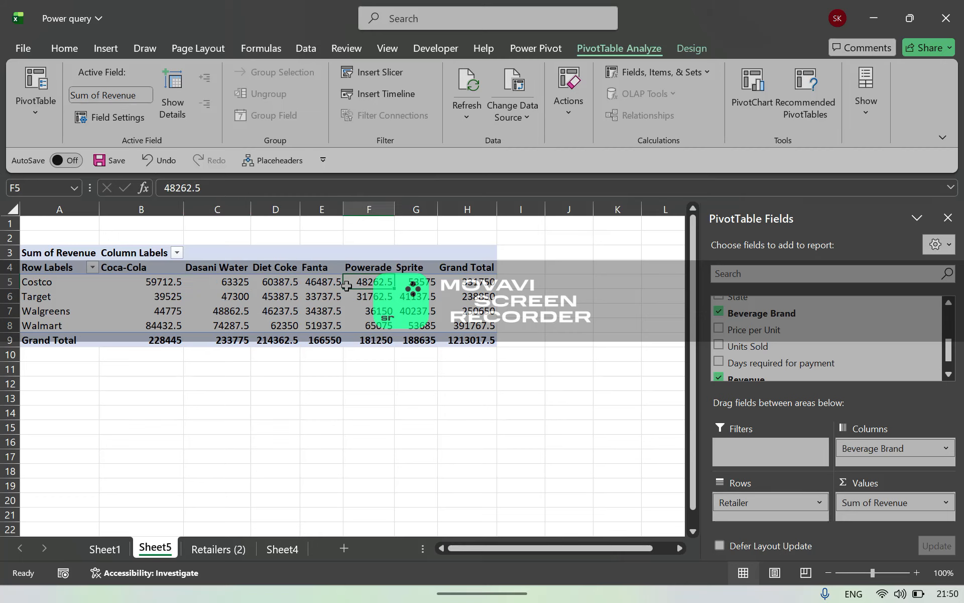
pyautogui.click(411, 281)
pyautogui.moveTo(411, 282)
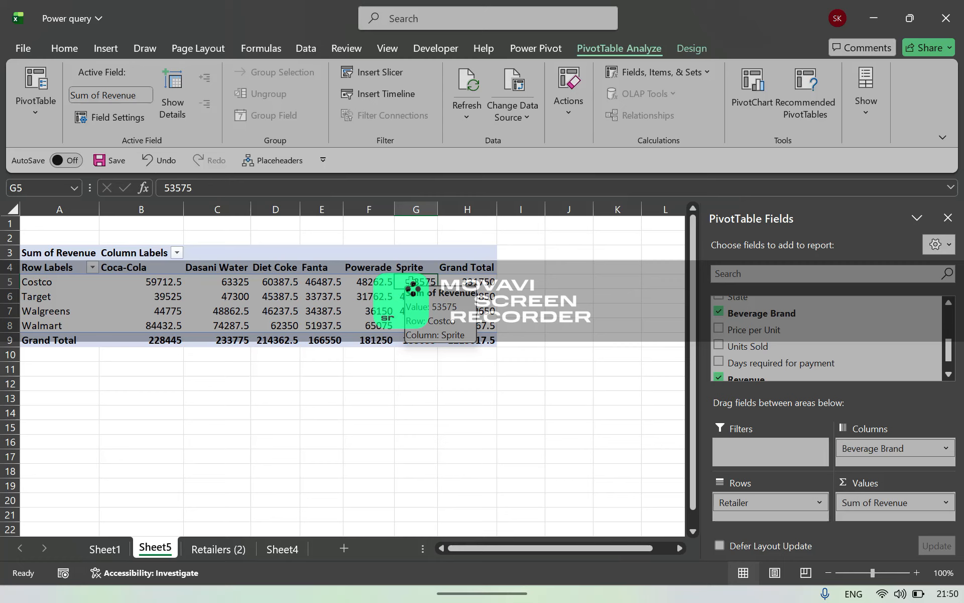
# Minimize the workbook window to return to the Retailers folder in File Explorer.
pyautogui.moveTo(682, 601)
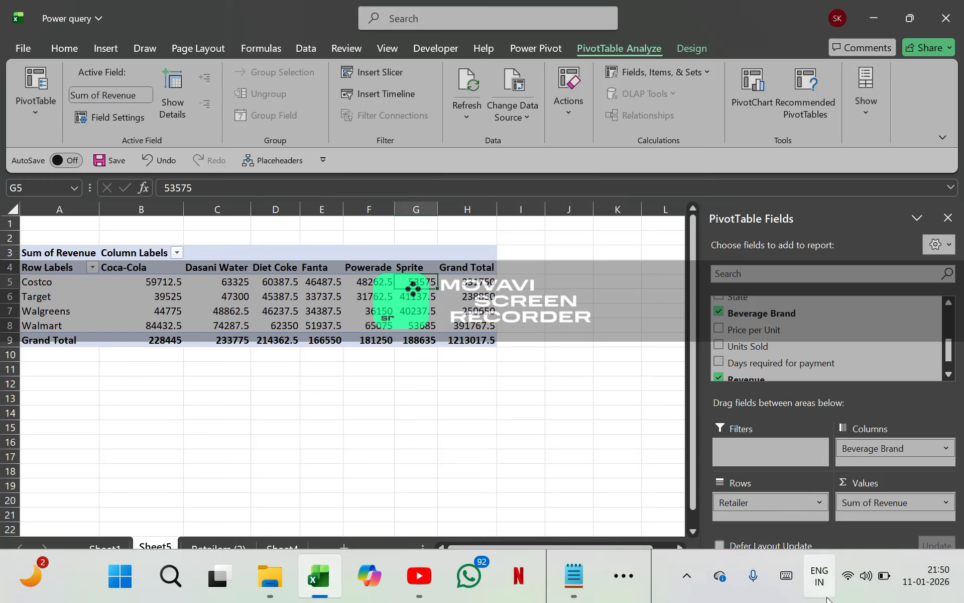
pyautogui.click(824, 588)
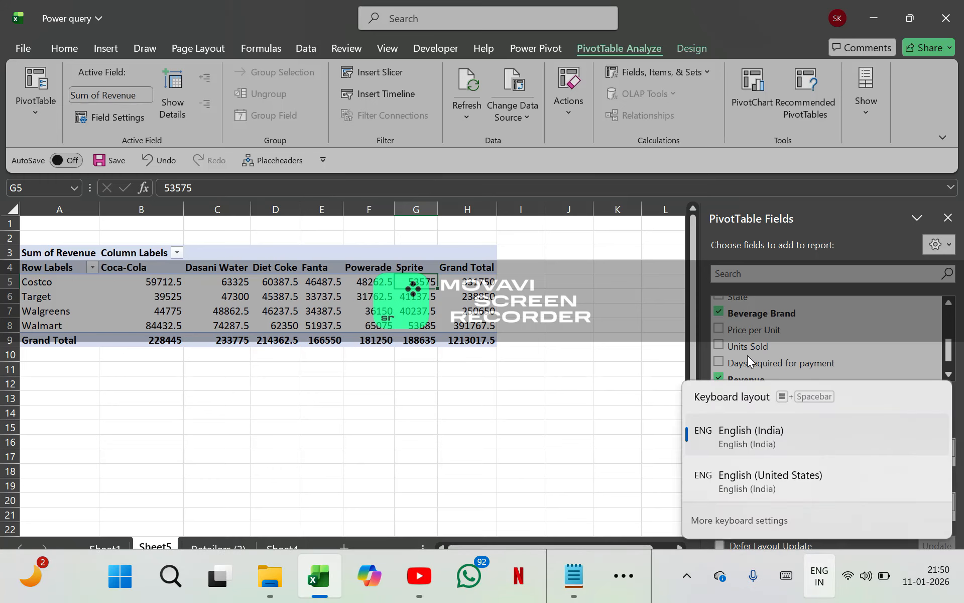
pyautogui.click(568, 455)
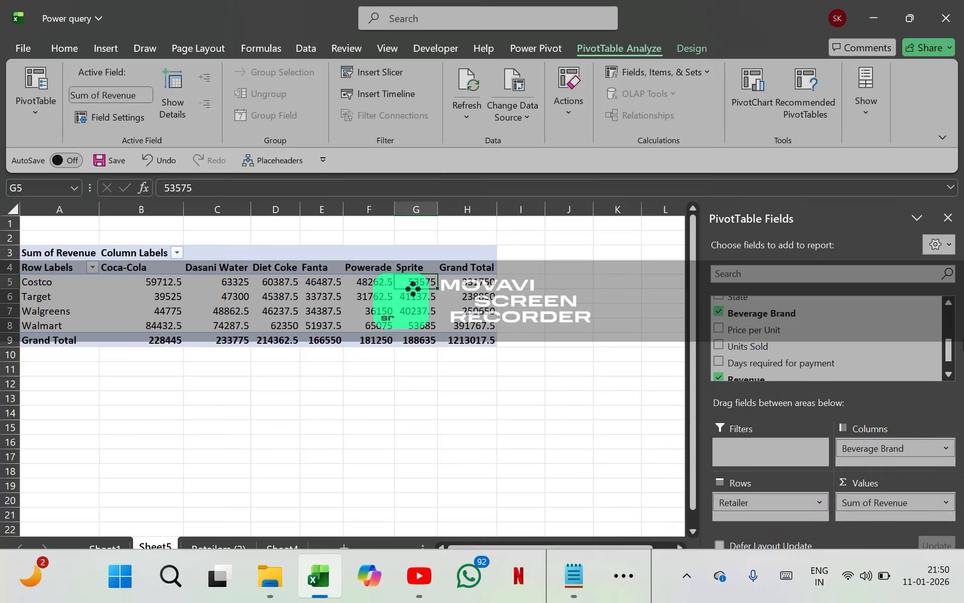
pyautogui.click(884, 13)
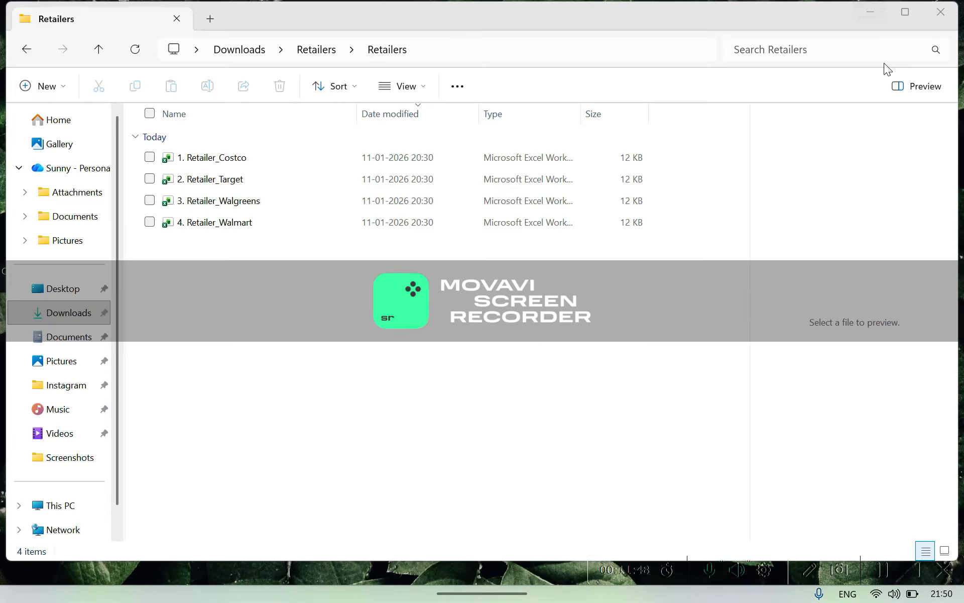